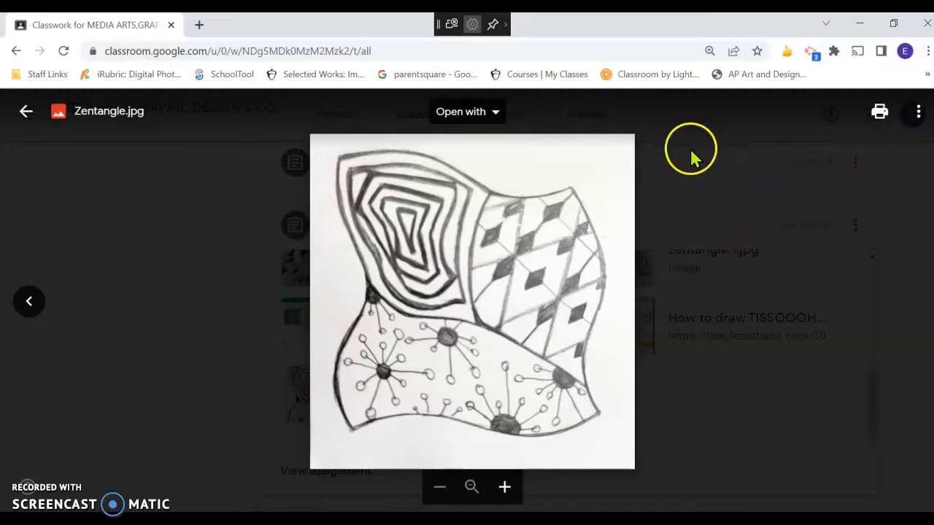
- Save the Zentangle.jpg drawing from the Classroom preview to the desktop as an image file
right_click(499, 247)
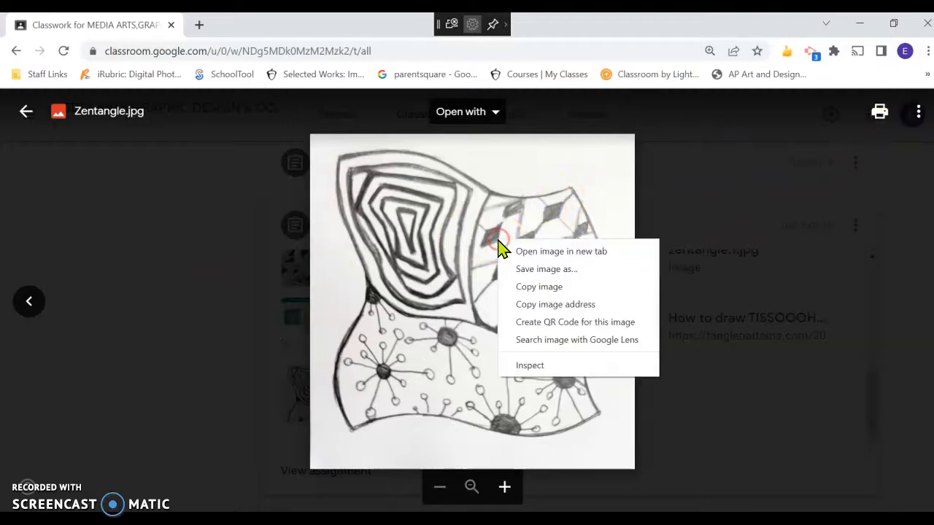
click(537, 269)
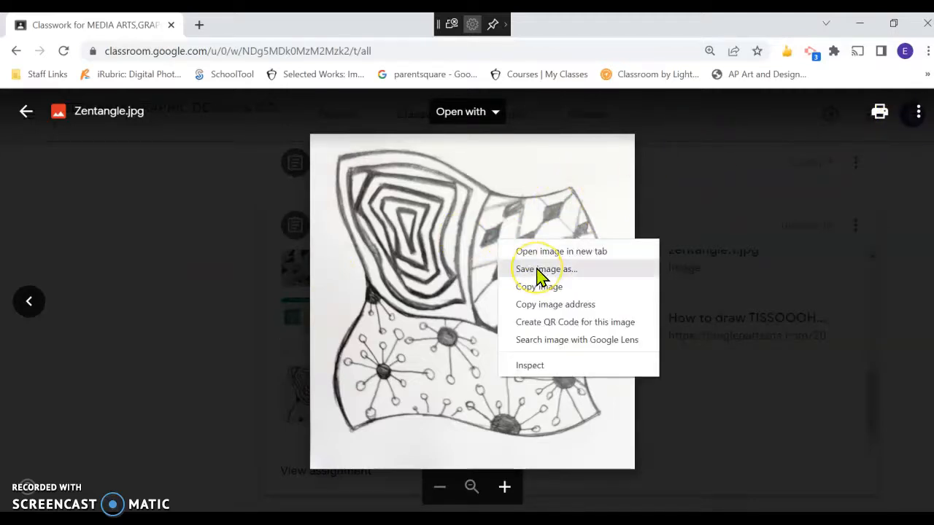
click(538, 270)
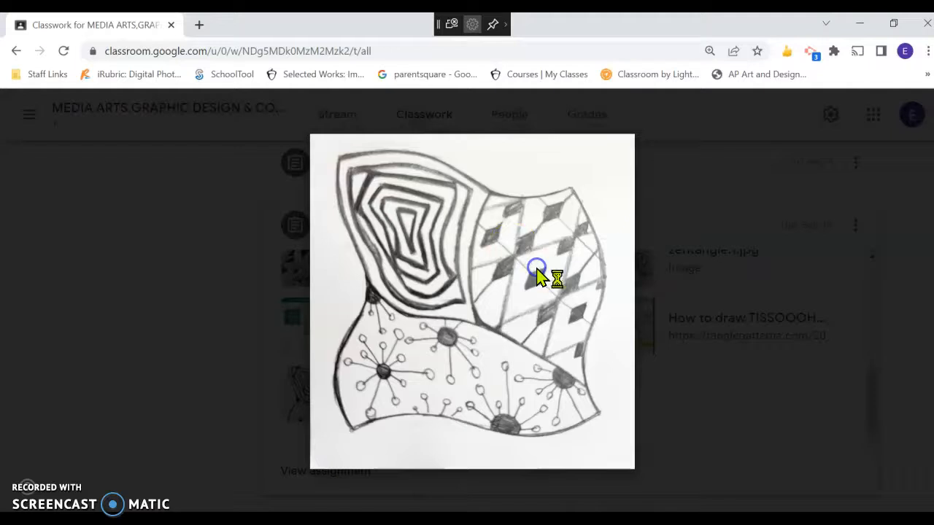
click(350, 344)
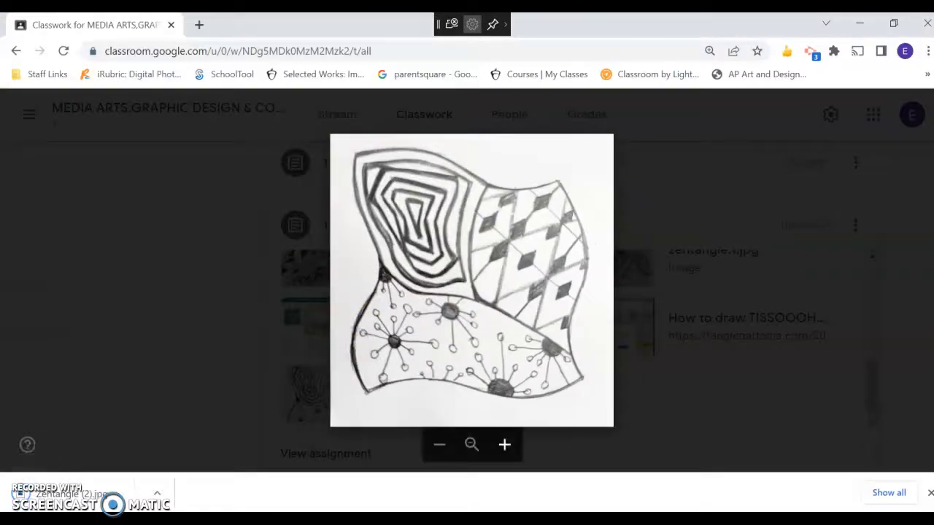
- Switch to the desktop and bring up the application choices for opening the Zentangle (2) image
click(126, 498)
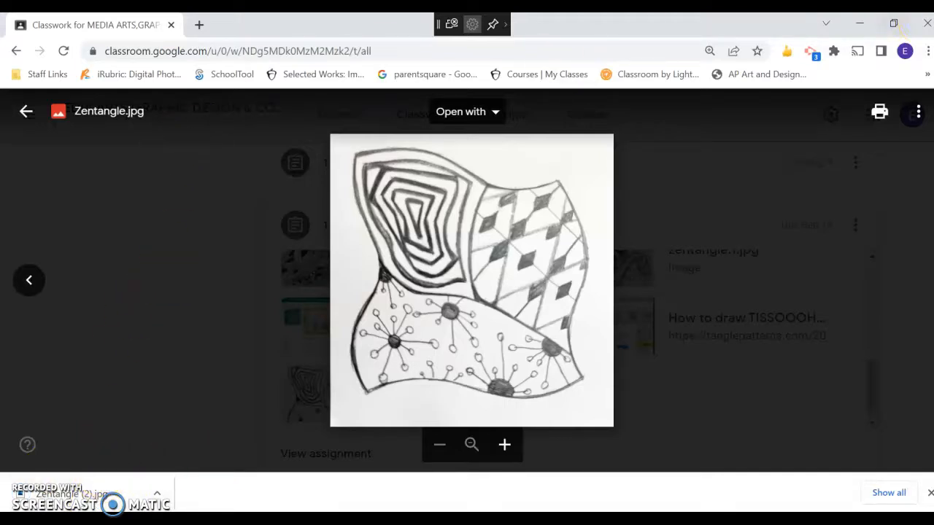
click(923, 28)
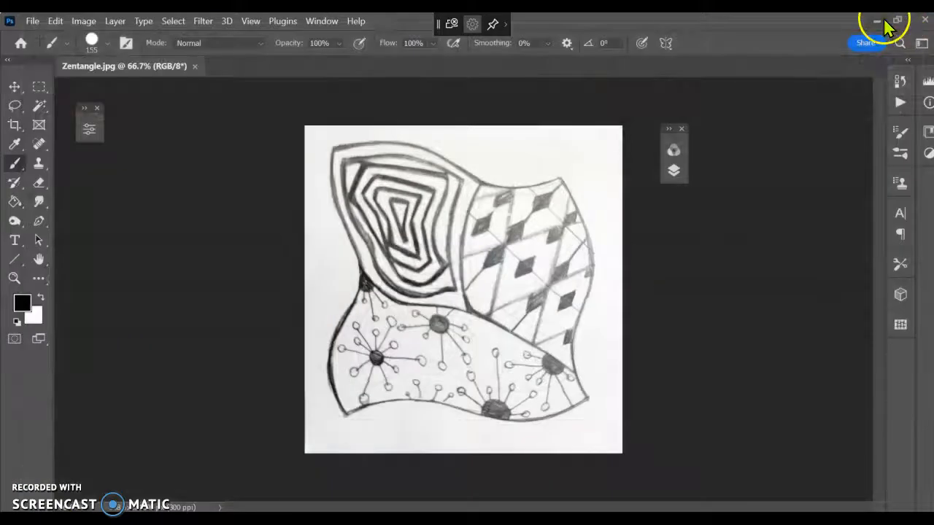
click(878, 22)
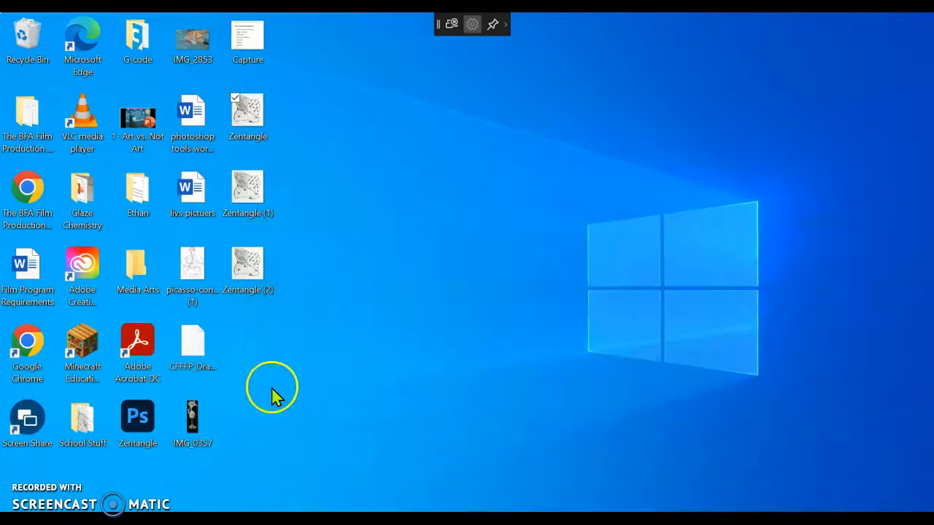
right_click(250, 276)
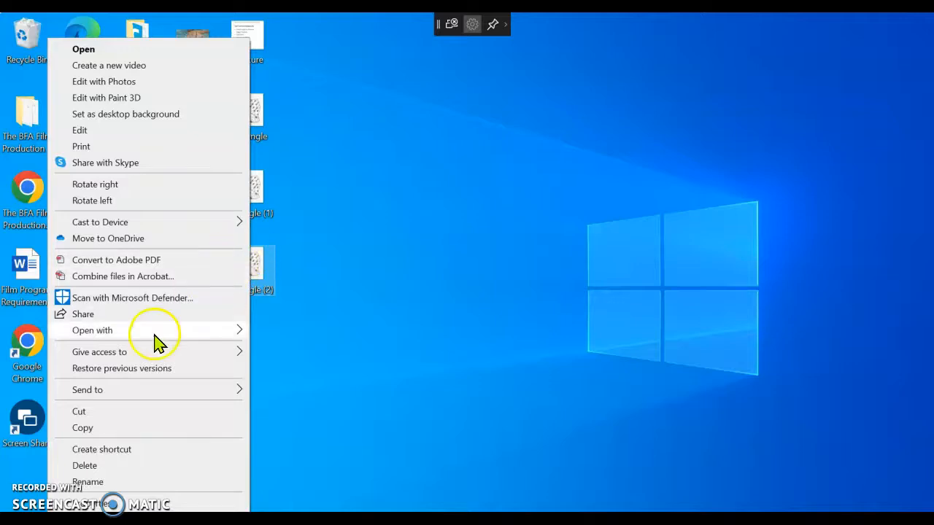
mouse_move(163, 335)
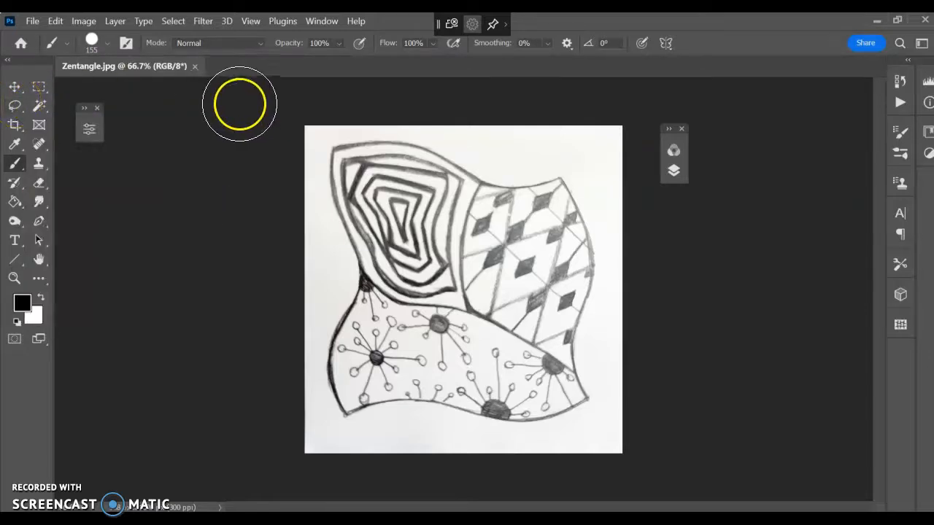
click(40, 91)
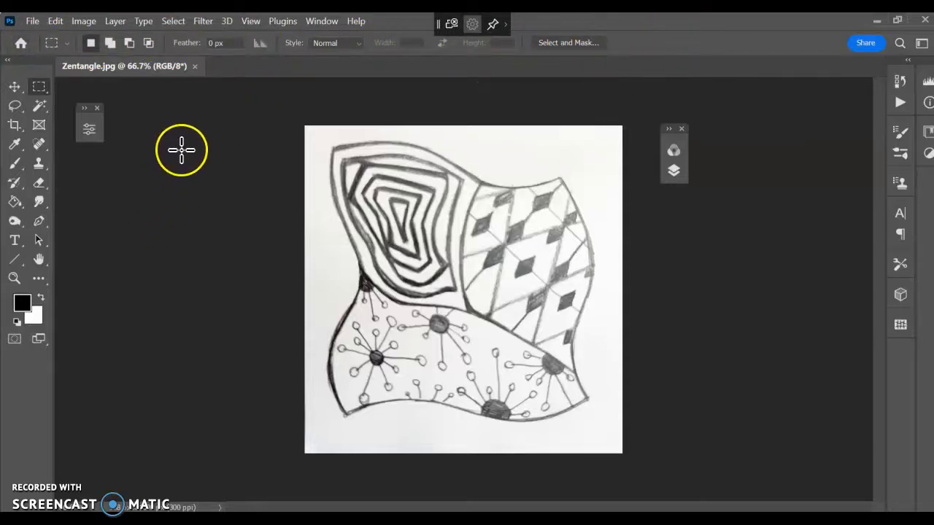
click(39, 106)
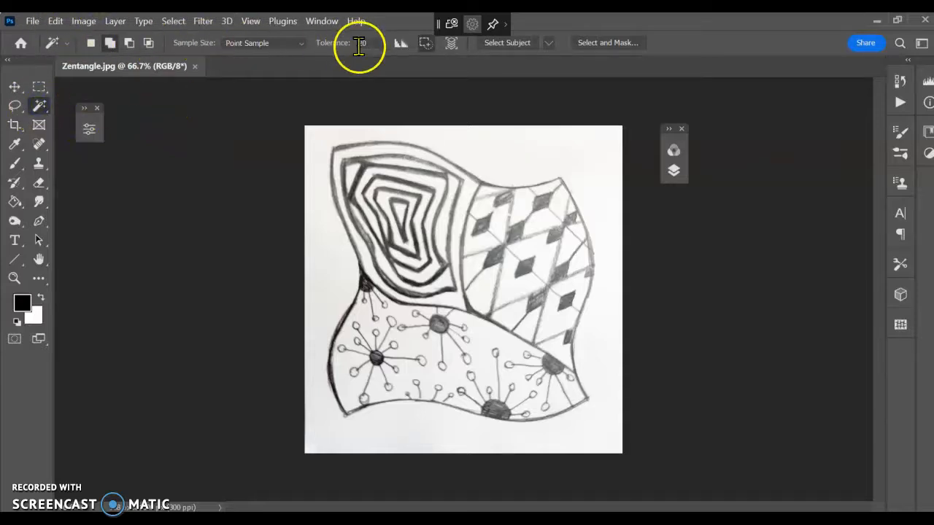
click(14, 106)
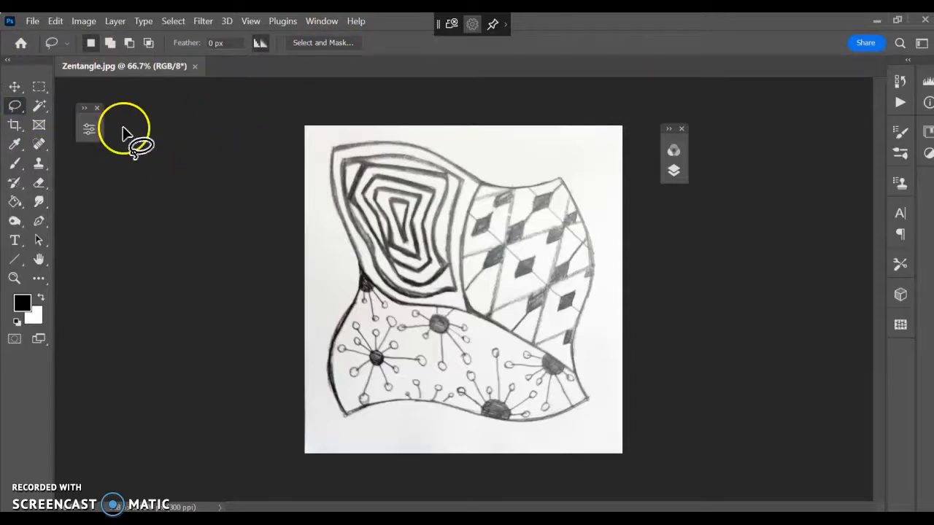
click(39, 87)
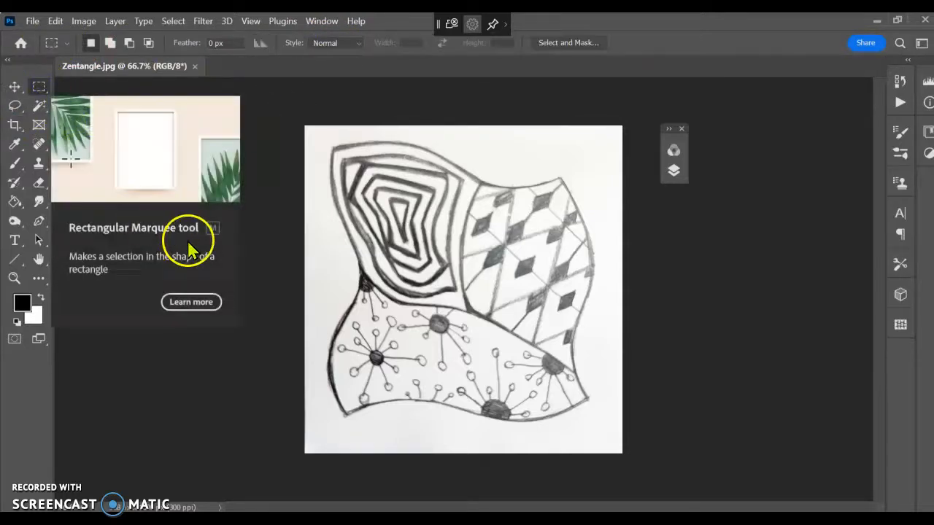
- Select the upper-middle starburst's centre with an elliptical marquee about 70 × 67 px and paint it solid black with the Brush
right_click(46, 93)
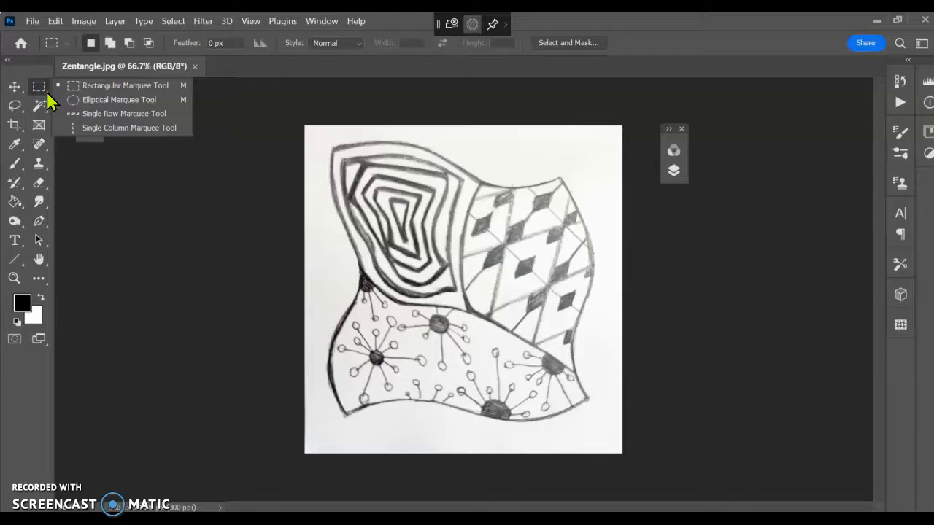
click(139, 100)
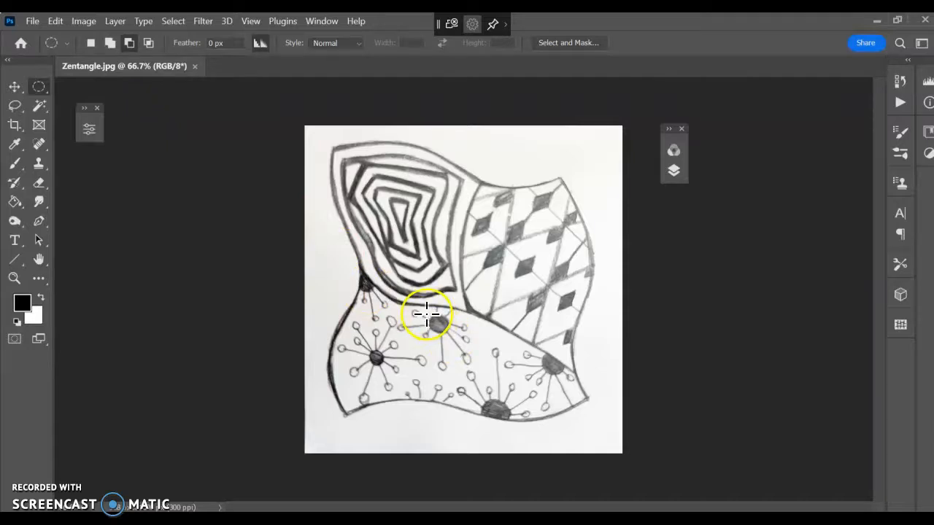
drag(427, 313, 447, 334)
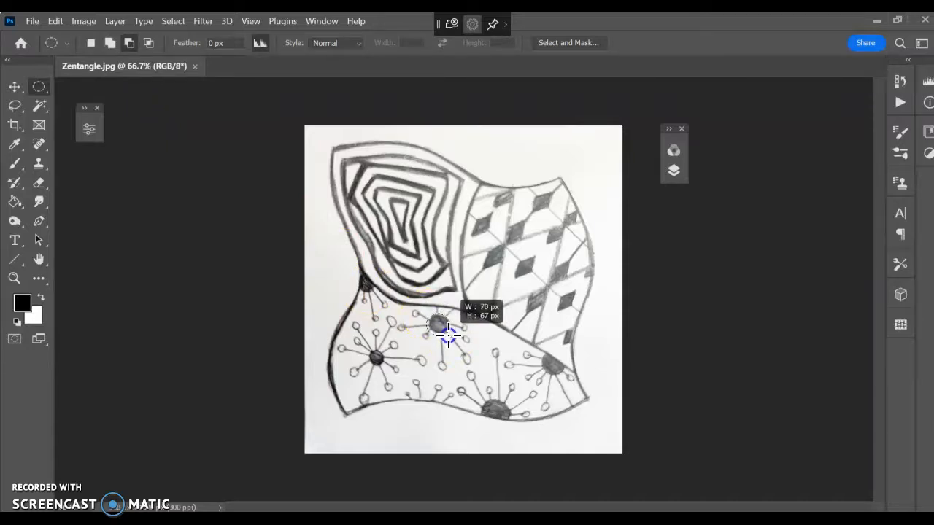
drag(448, 334, 449, 336)
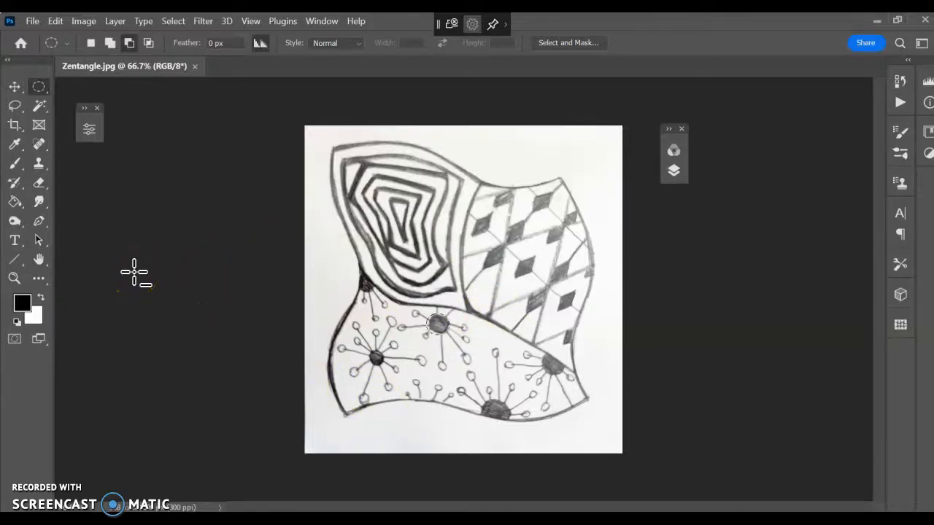
key(b)
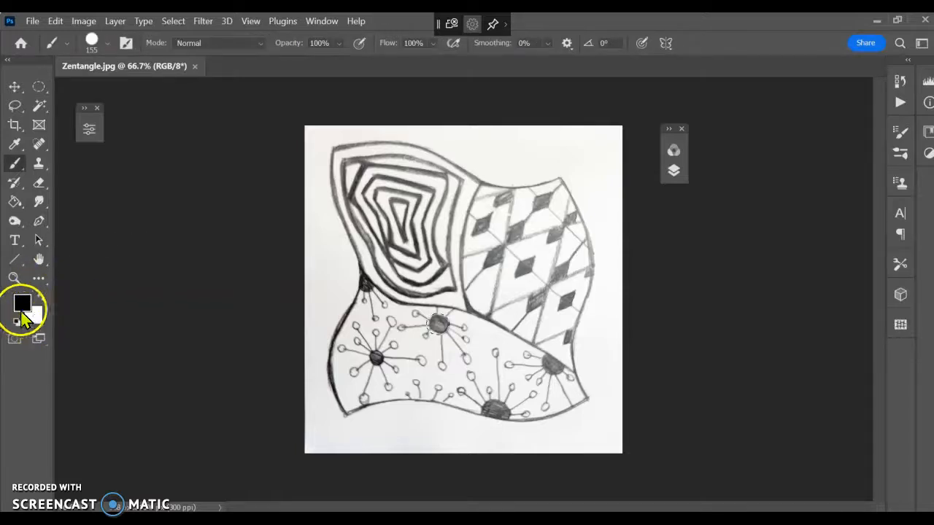
click(437, 324)
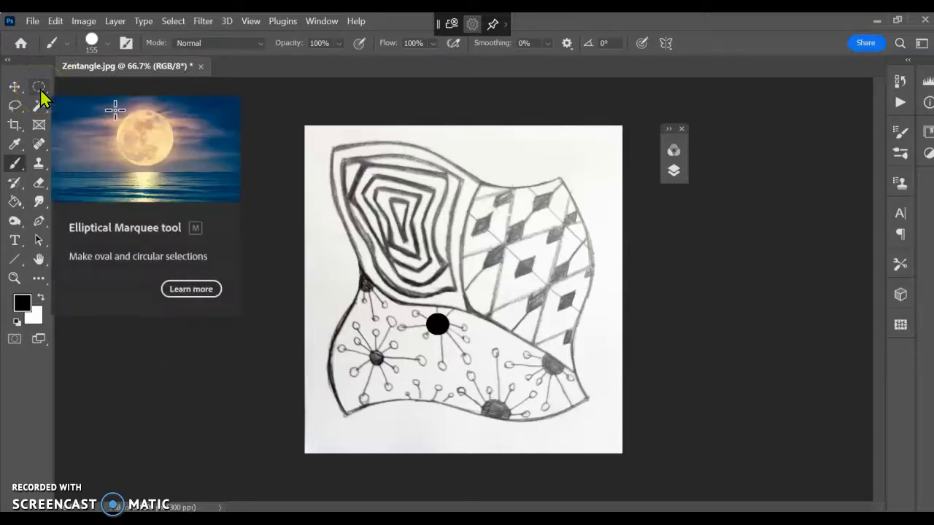
- Select the left starburst's round centre with the Elliptical Marquee and paint it solid black with the Brush
key(m)
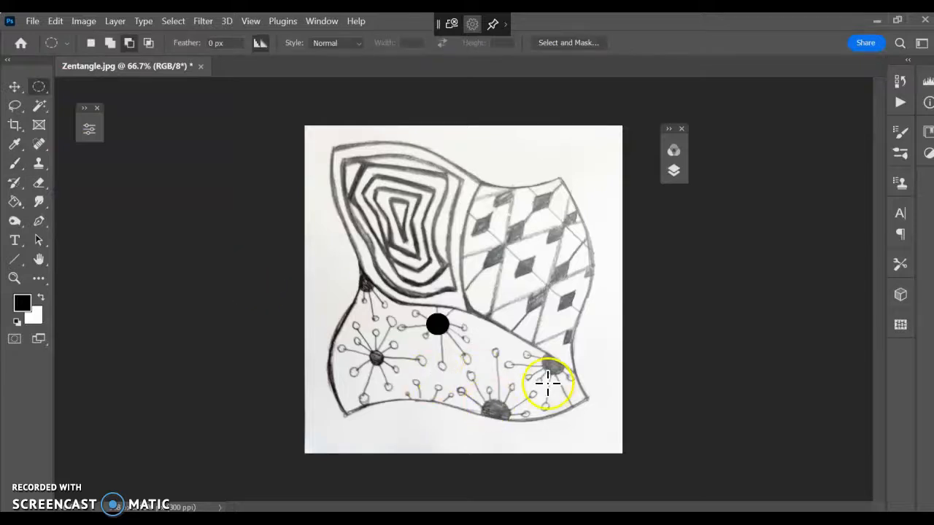
drag(368, 350, 382, 365)
key(ctrl+d)
key(b)
click(375, 358)
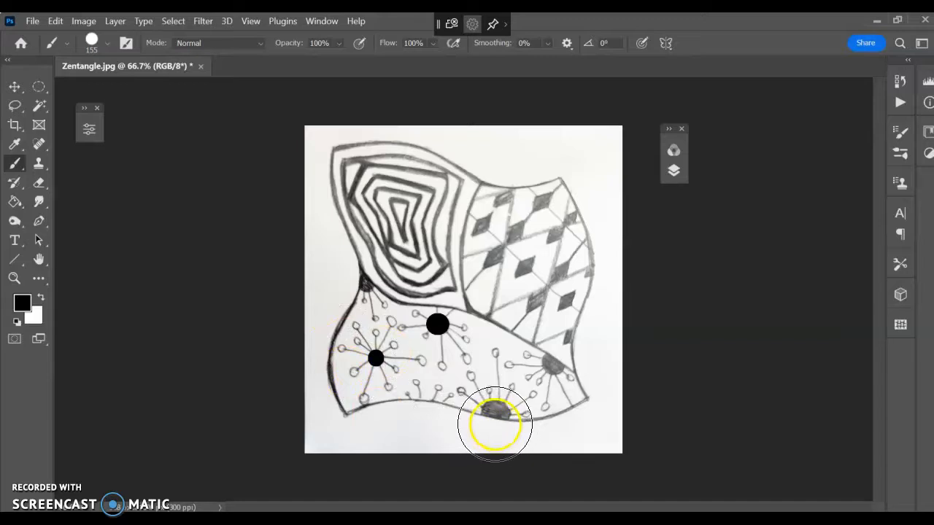
- Try a black brush dab over the bottom starburst's centre without a selection and undo it
click(495, 426)
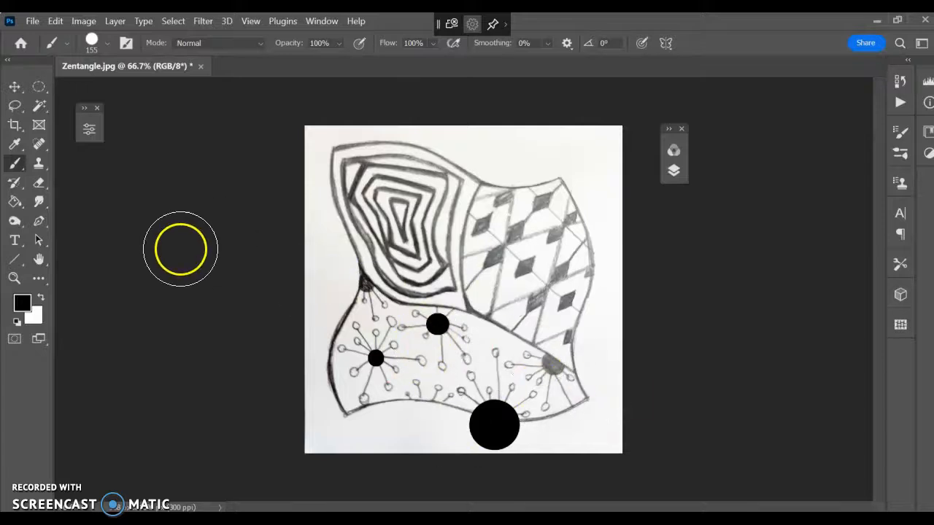
key(ctrl+z)
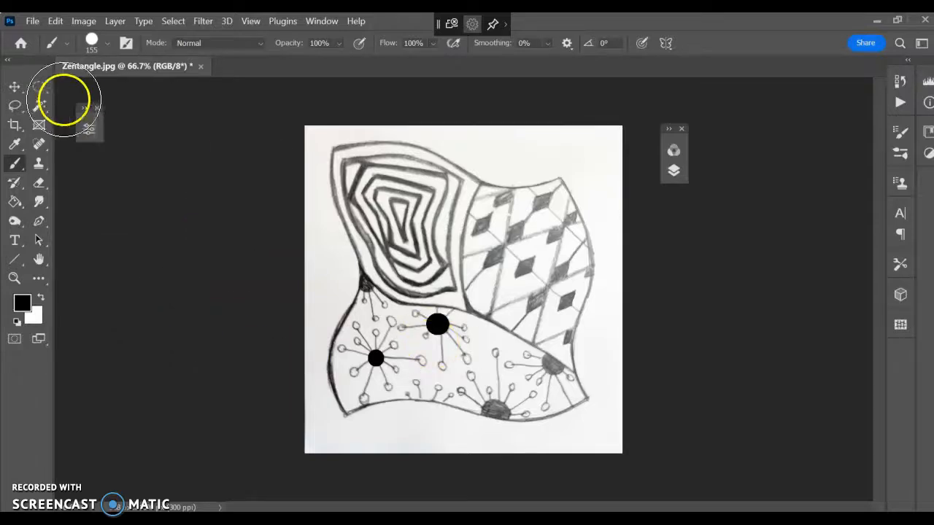
- Try a rectangular marquee over the diamond pattern, move the selection outline, and deselect it
click(38, 87)
right_click(42, 89)
click(78, 85)
drag(546, 189, 485, 253)
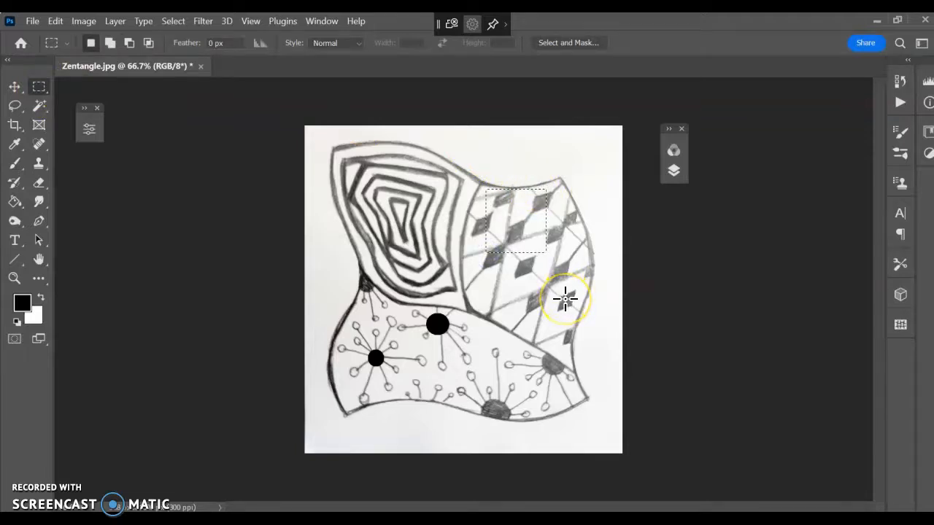
drag(548, 196, 484, 178)
key(shift+F5)
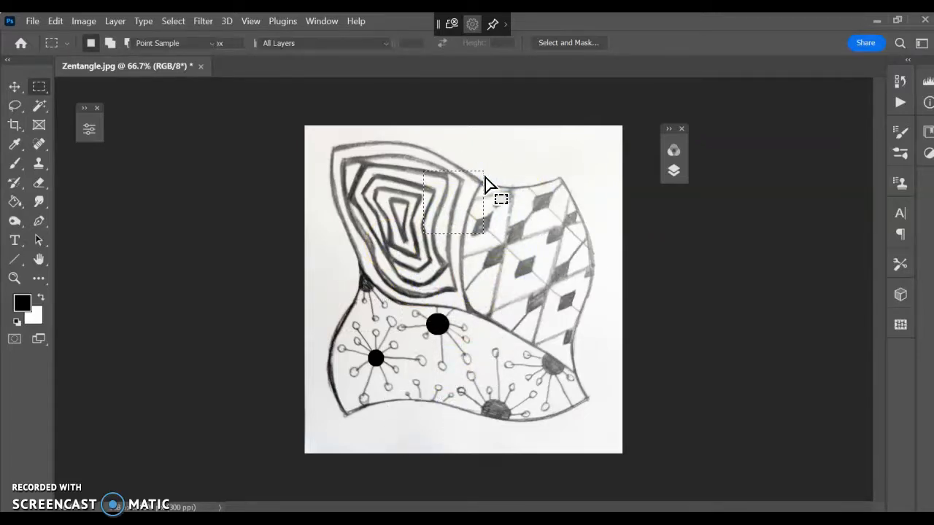
click(563, 160)
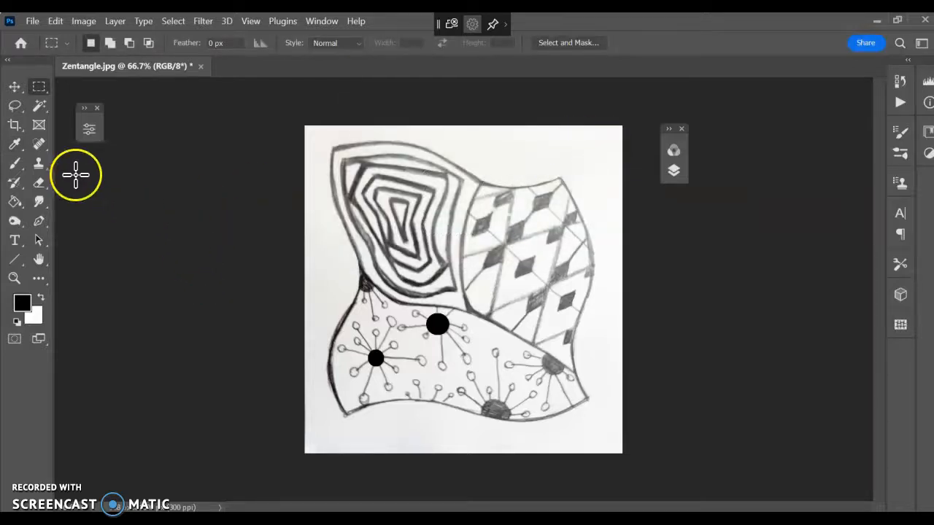
- Select the white background surrounding the drawing with the Magic Wand tool
click(41, 108)
click(45, 113)
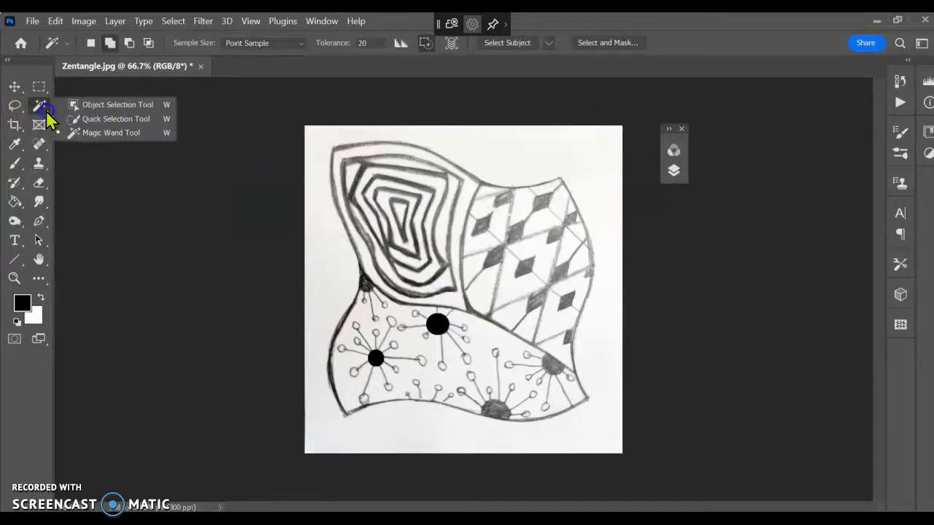
click(114, 135)
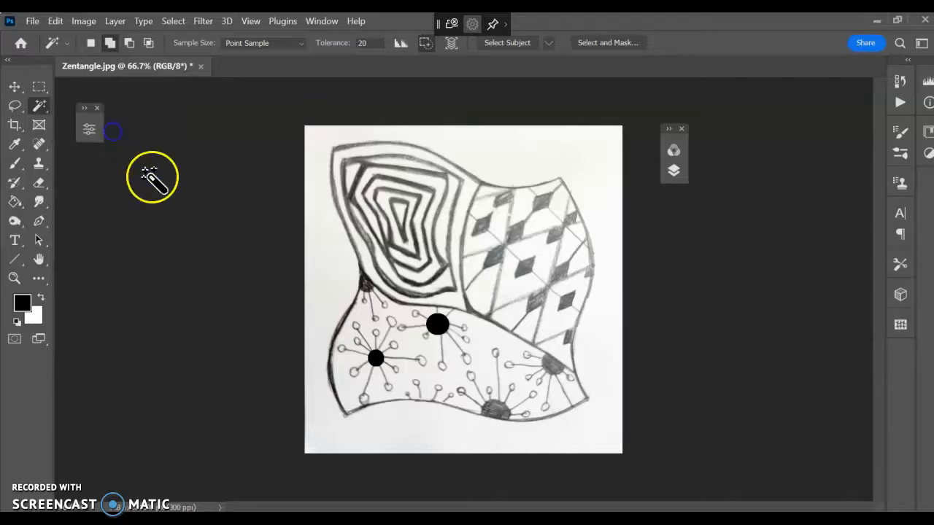
click(335, 269)
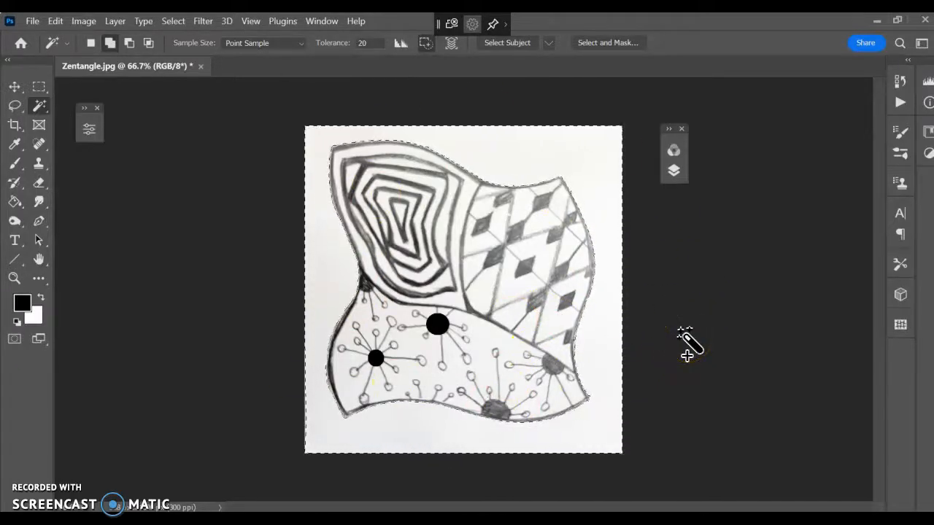
- Paint the entire selected background black with the Brush and clear the selection
key(b)
click(596, 144)
mouse_move(620, 134)
mouse_down()
mouse_move(624, 442)
mouse_move(615, 475)
mouse_move(670, 374)
mouse_move(562, 459)
mouse_move(605, 434)
mouse_move(600, 170)
mouse_move(571, 82)
mouse_move(567, 136)
mouse_move(490, 194)
mouse_move(356, 108)
mouse_move(334, 324)
mouse_move(319, 130)
mouse_move(338, 285)
mouse_move(312, 192)
mouse_move(373, 308)
mouse_up()
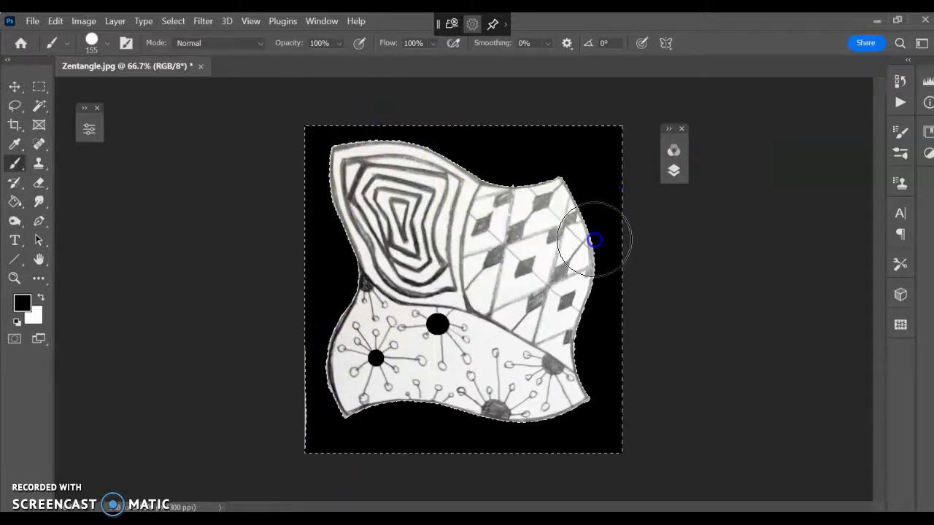
key(ctrl+d)
mouse_move(277, 379)
mouse_down()
mouse_move(290, 355)
mouse_move(298, 492)
mouse_up()
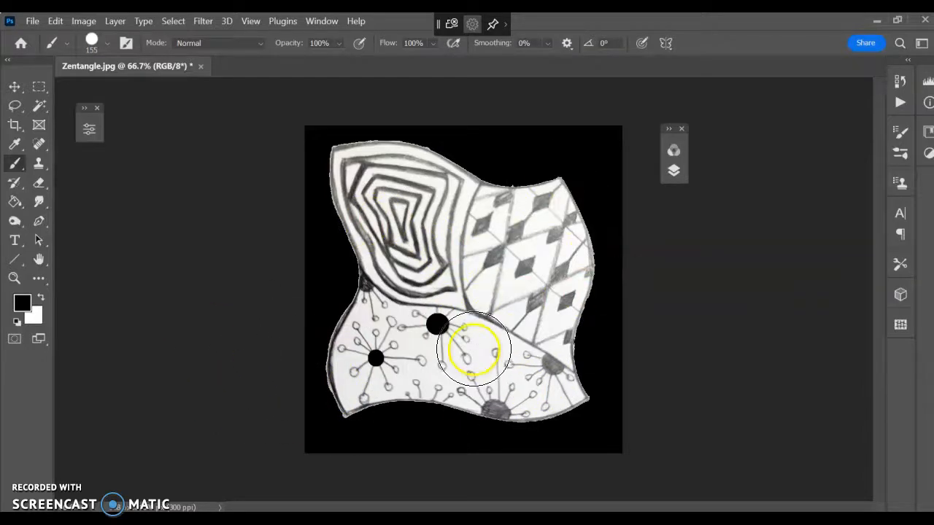
- Select the large background area of the starburst section with the Magic Wand and paint it white with the Brush
click(41, 108)
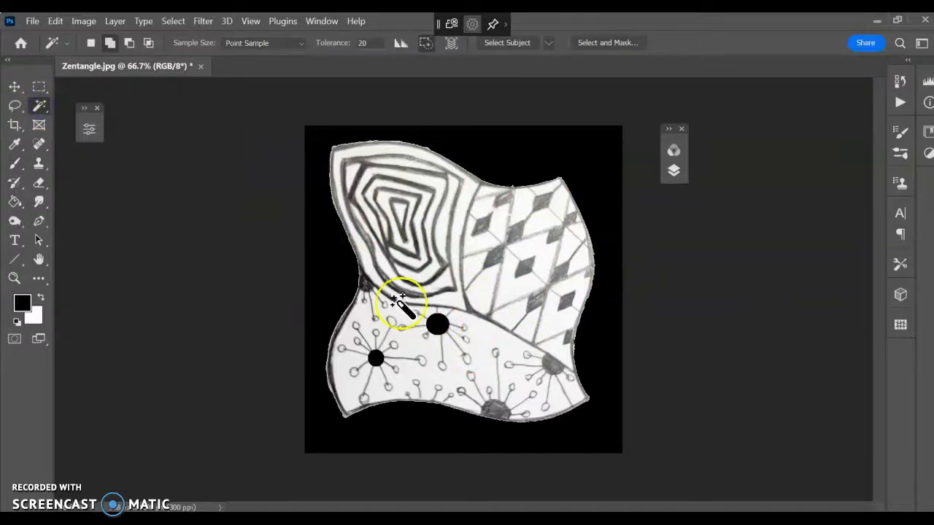
click(41, 297)
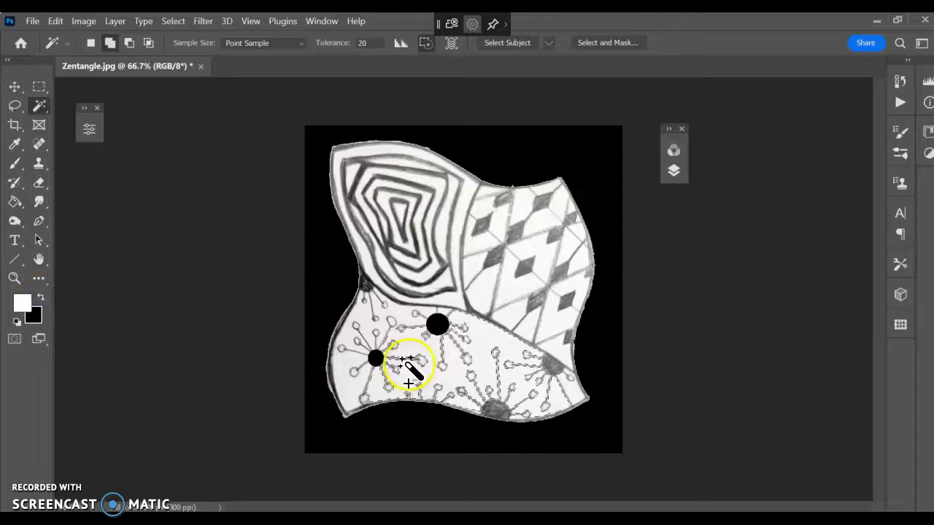
key(b)
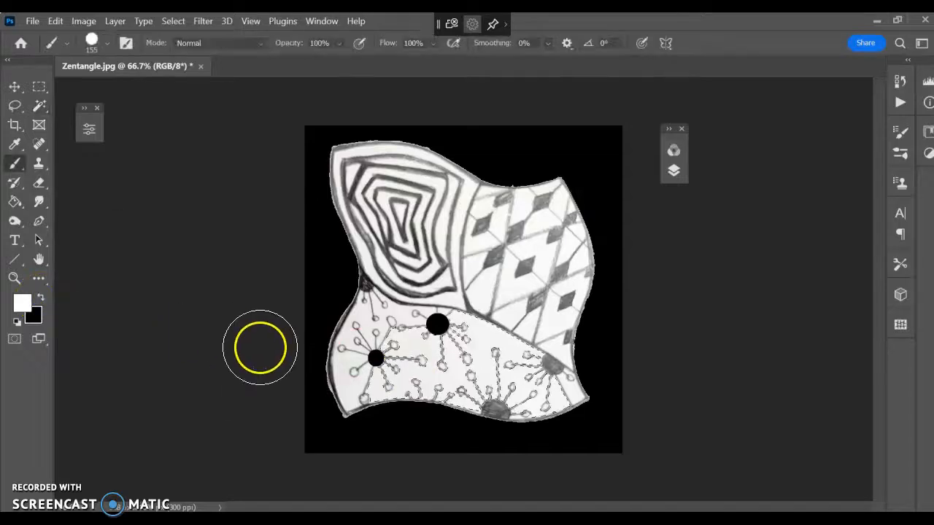
drag(572, 400, 581, 429)
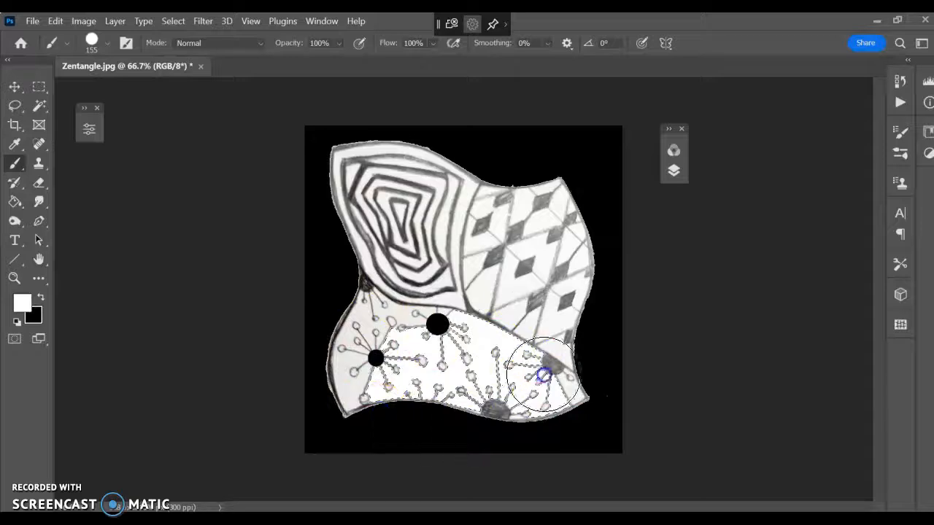
- Try painting the selected starburst background bright red, undo the painting and clear the selection
click(24, 302)
click(448, 119)
click(608, 98)
mouse_move(471, 318)
mouse_down()
mouse_move(361, 438)
mouse_move(322, 438)
mouse_up()
mouse_move(530, 346)
mouse_down()
mouse_move(355, 480)
mouse_move(515, 350)
mouse_up()
drag(505, 411, 460, 437)
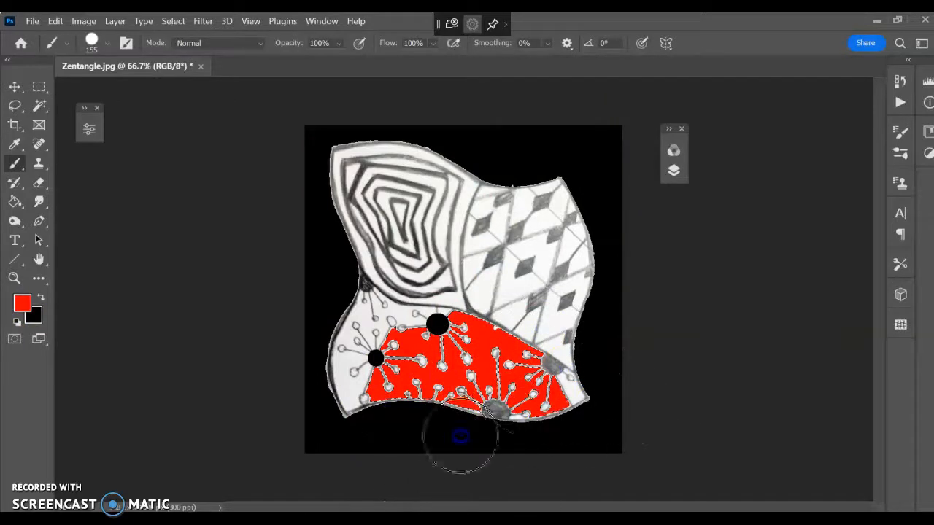
drag(580, 389, 692, 392)
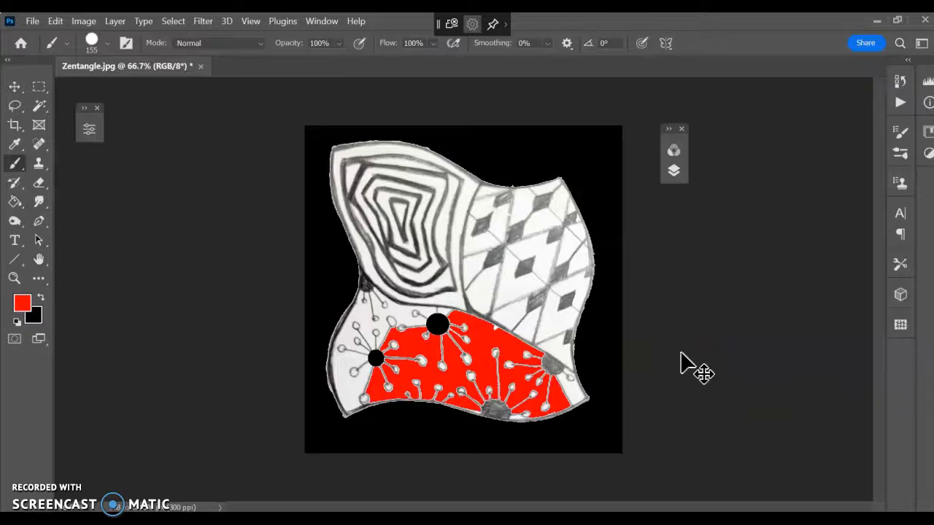
key(ctrl+z)
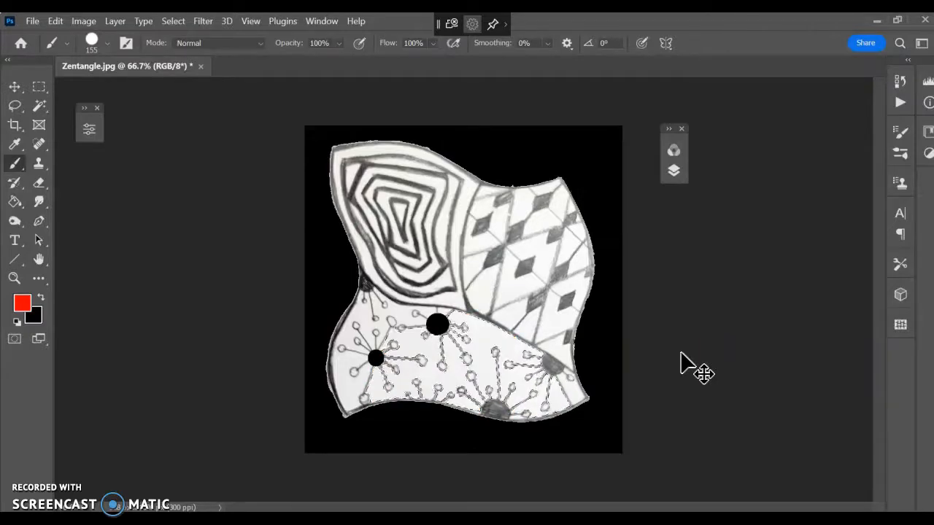
key(ctrl+d)
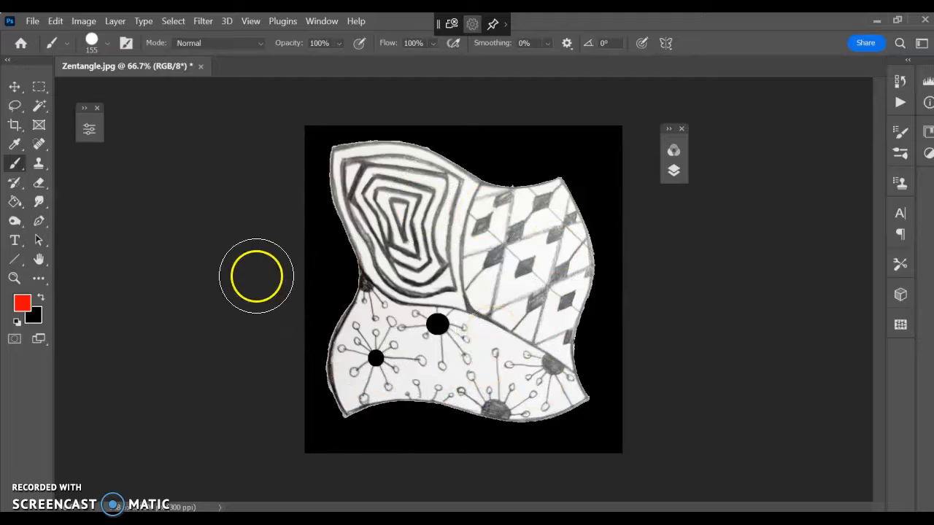
- Set the Magic Wand to make a new selection and select the black background around the drawing
click(39, 106)
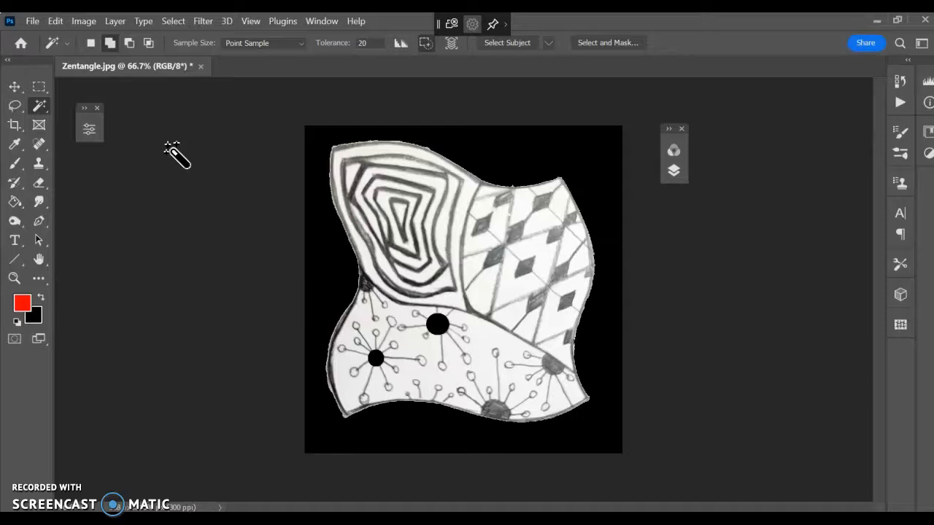
click(90, 42)
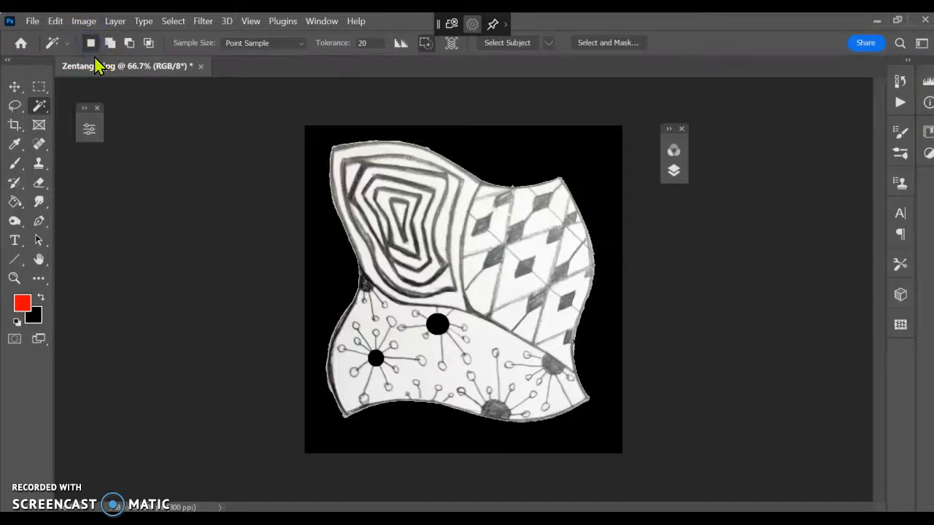
click(586, 166)
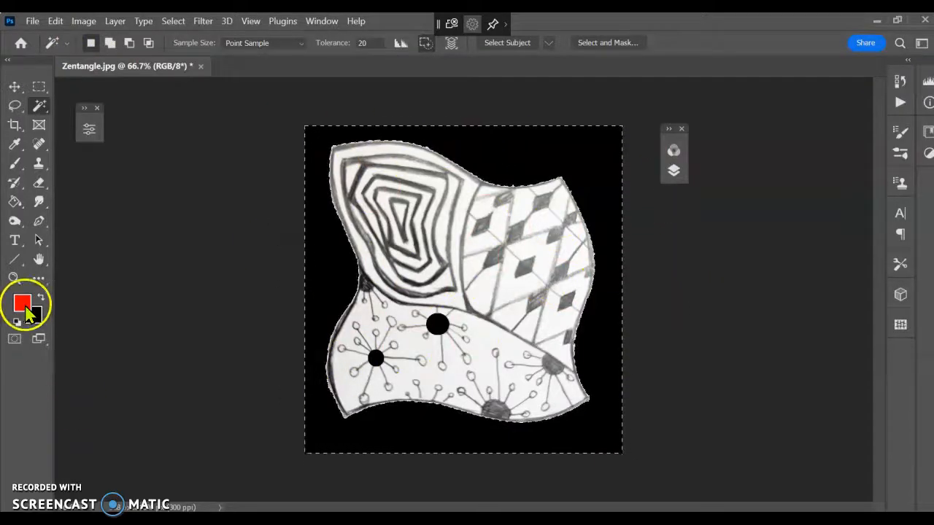
- Enlarge the Brush to 400, paint the selected background red and clear the selection
key(b)
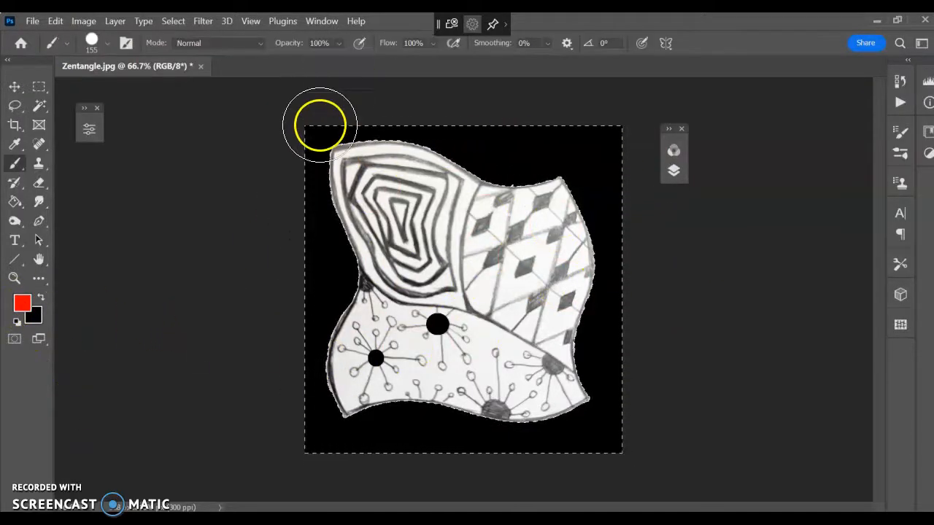
key(bracketright)
key(bracketright)
key(bracketright)
key(bracketright)
key(bracketright)
key(bracketright)
mouse_move(319, 124)
mouse_down()
mouse_move(321, 367)
mouse_move(338, 426)
mouse_move(608, 415)
mouse_move(643, 343)
mouse_move(341, 157)
mouse_up()
key(ctrl+d)
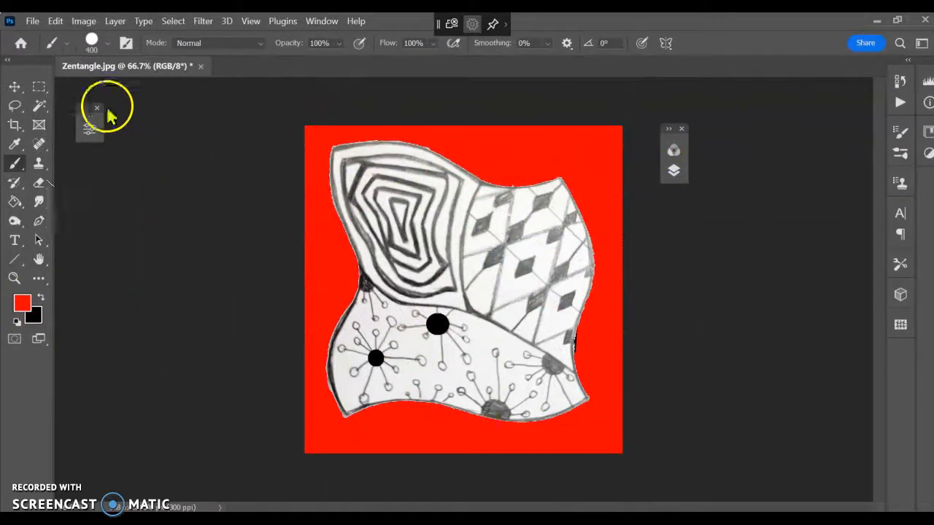
- Select the white areas throughout the drawing with the Magic Wand in Add to Selection mode and paint them pure white
key(w)
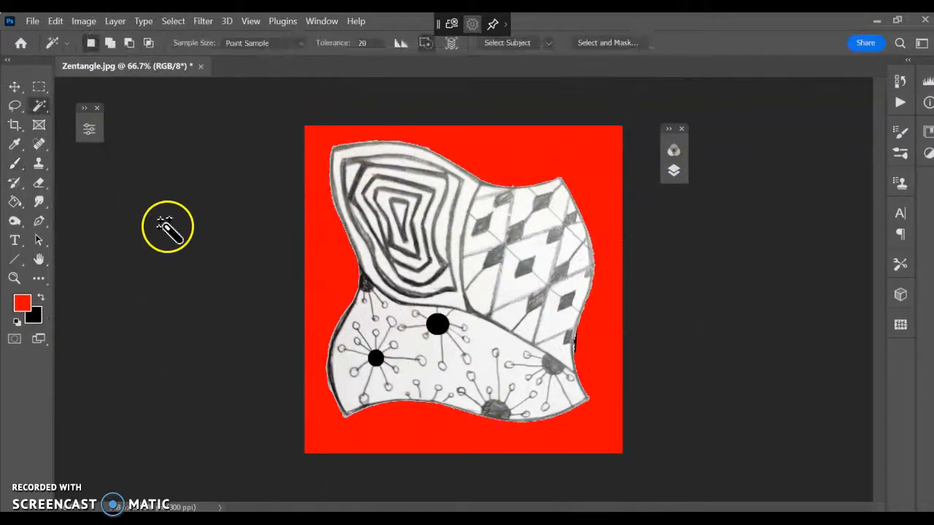
click(111, 46)
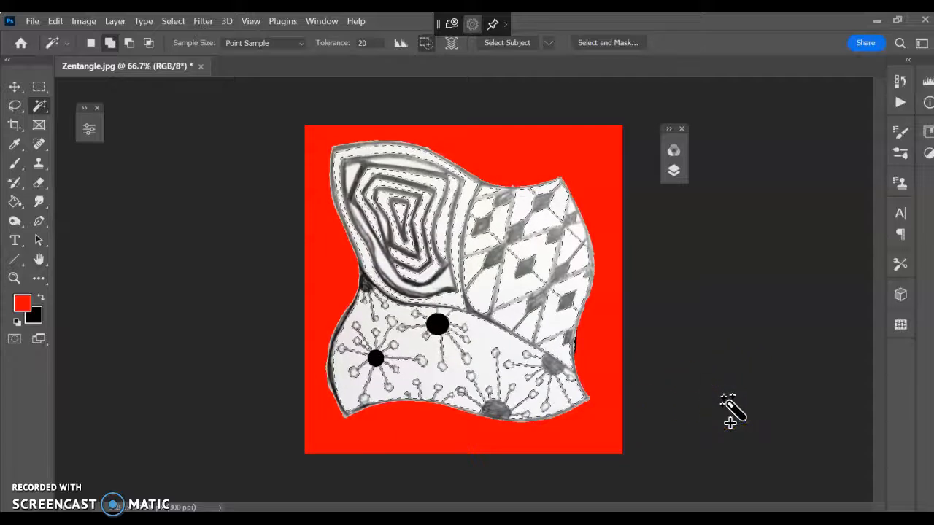
key(b)
click(17, 322)
click(41, 299)
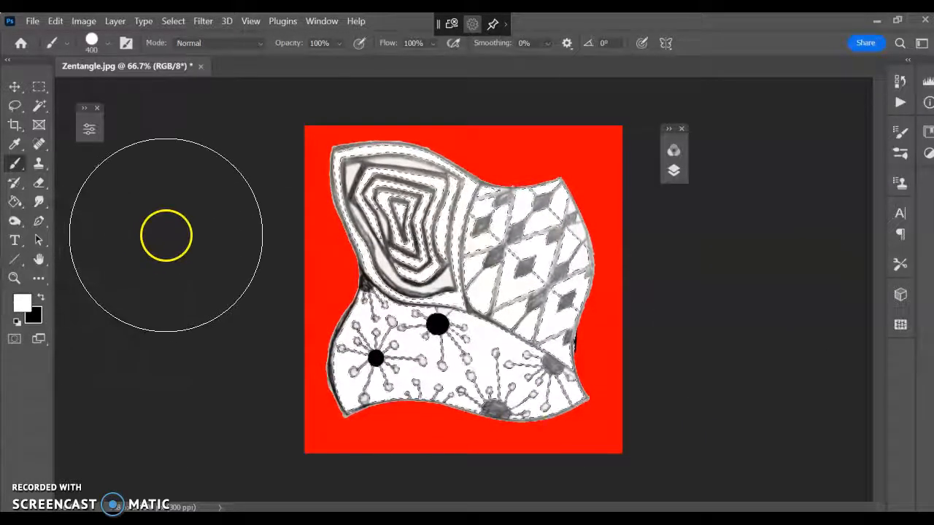
- Add the missed patches inside the concentric-line pattern to the selection and paint them white
key(w)
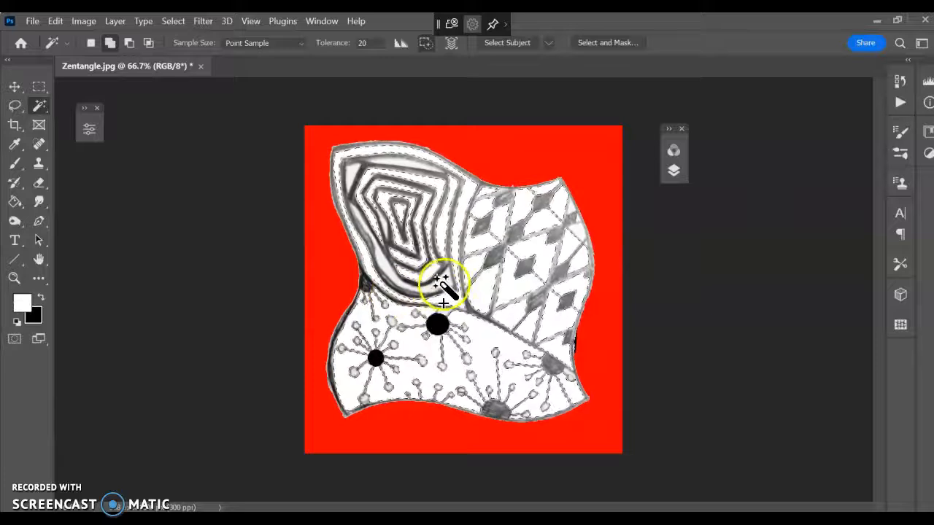
key(b)
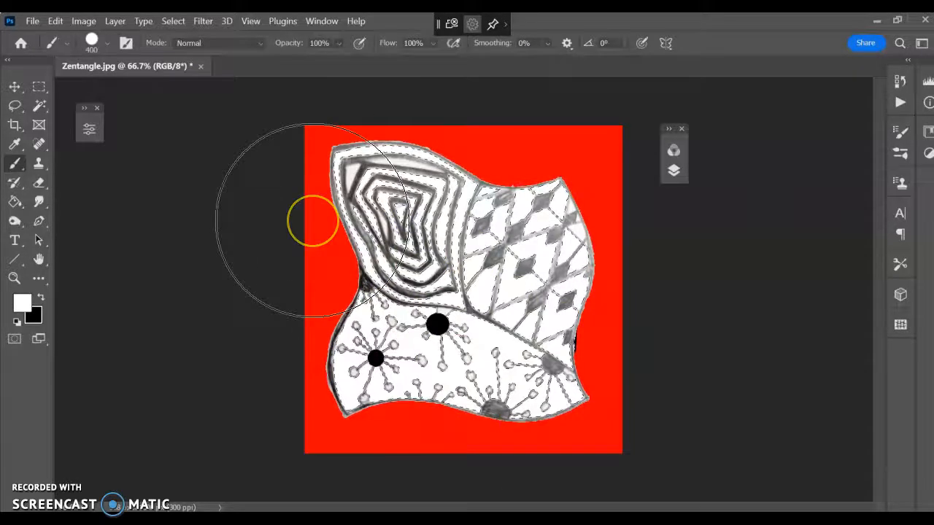
key(w)
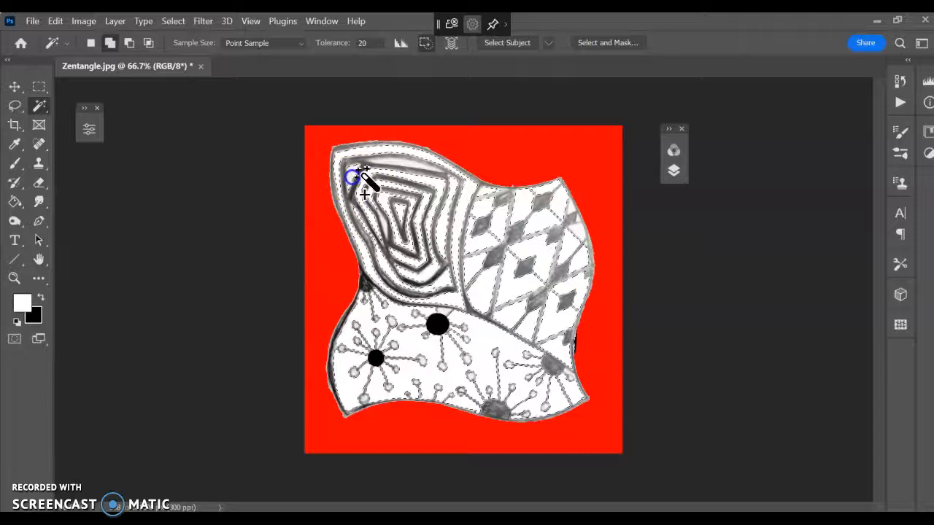
key(b)
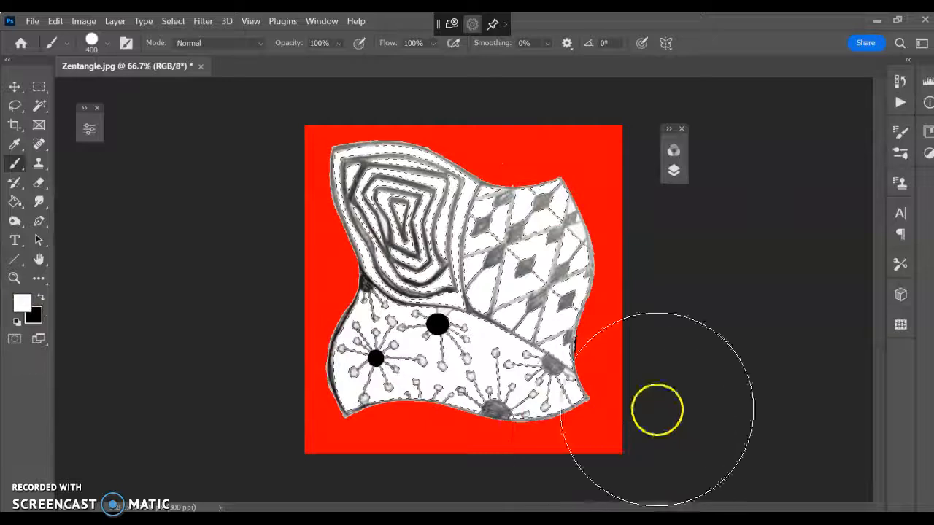
- Invert the selection, try painting it white and black, undo both attempts and clear the selection
click(174, 23)
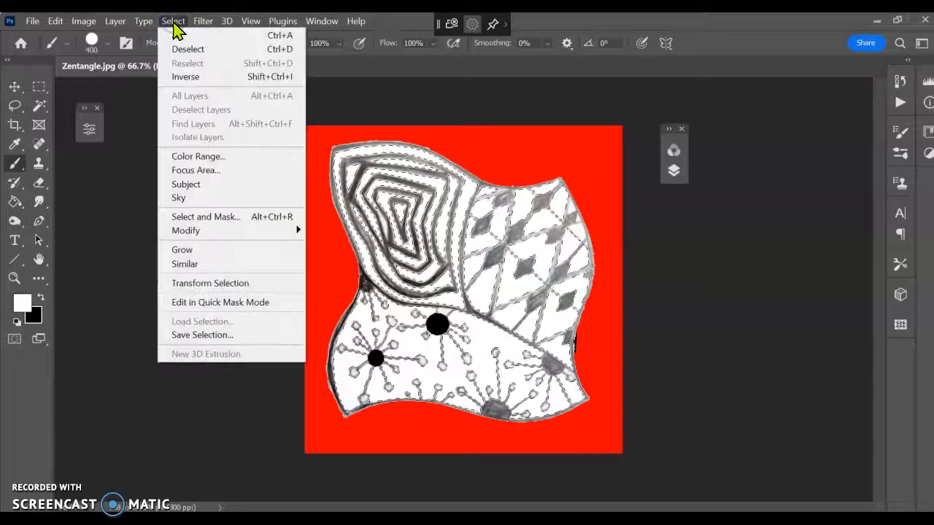
click(187, 78)
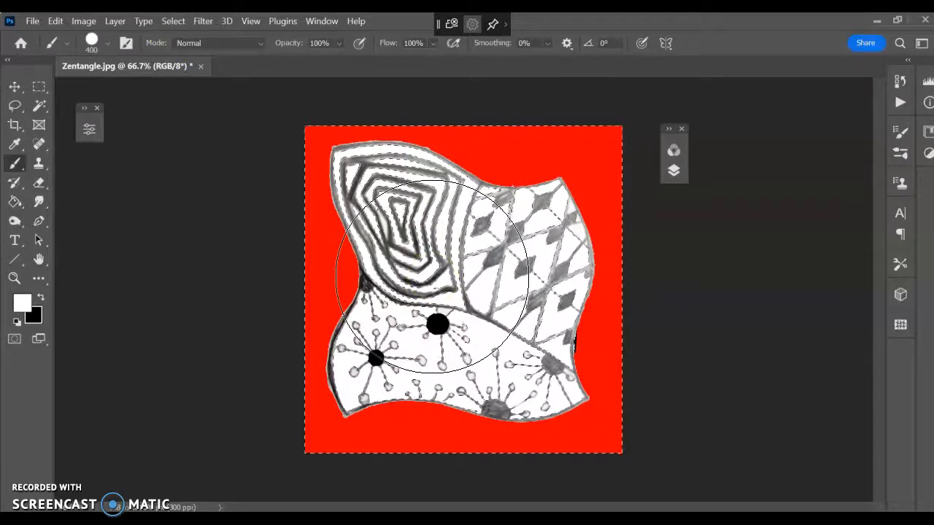
mouse_move(335, 116)
mouse_down()
mouse_move(362, 146)
mouse_move(357, 438)
mouse_up()
key(ctrl+z)
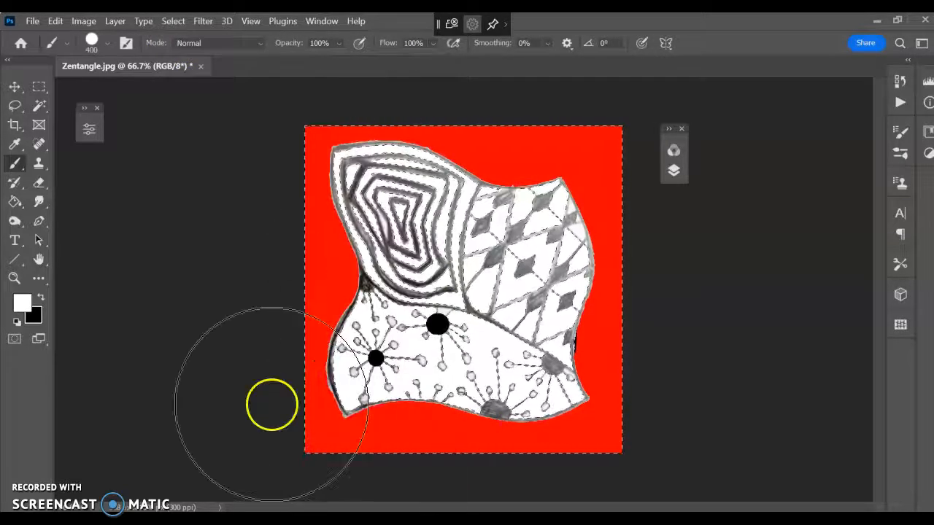
click(41, 297)
mouse_move(395, 170)
mouse_down()
mouse_move(368, 152)
mouse_move(346, 349)
mouse_move(351, 409)
mouse_move(441, 93)
mouse_move(422, 325)
mouse_move(436, 440)
mouse_move(481, 161)
mouse_move(530, 451)
mouse_move(556, 358)
mouse_move(538, 115)
mouse_move(593, 401)
mouse_move(603, 199)
mouse_up()
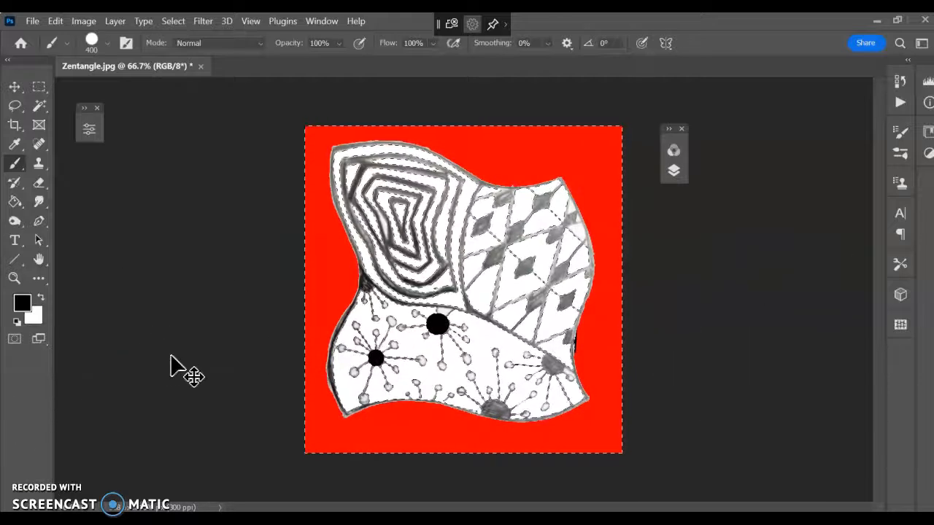
key(ctrl+d)
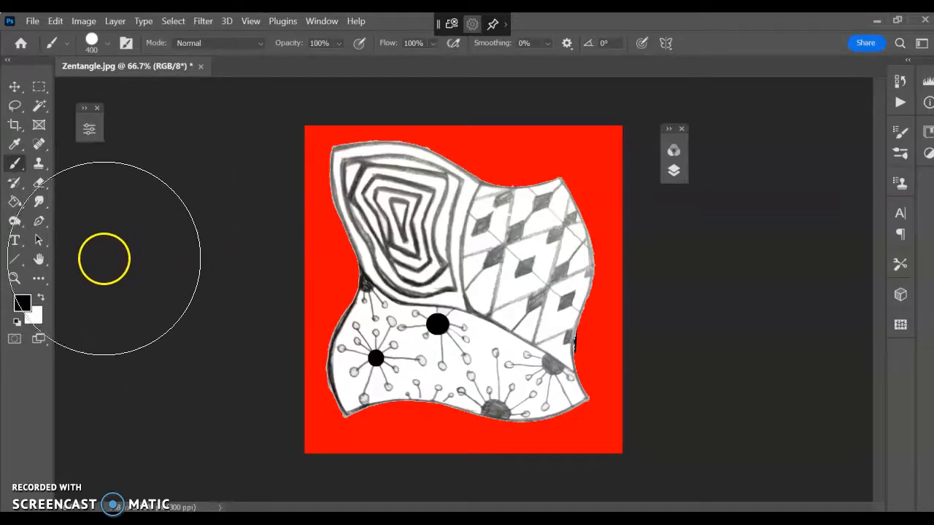
- Select the red background with the Magic Wand, paint it white with the Brush and clear the selection
click(38, 106)
click(338, 267)
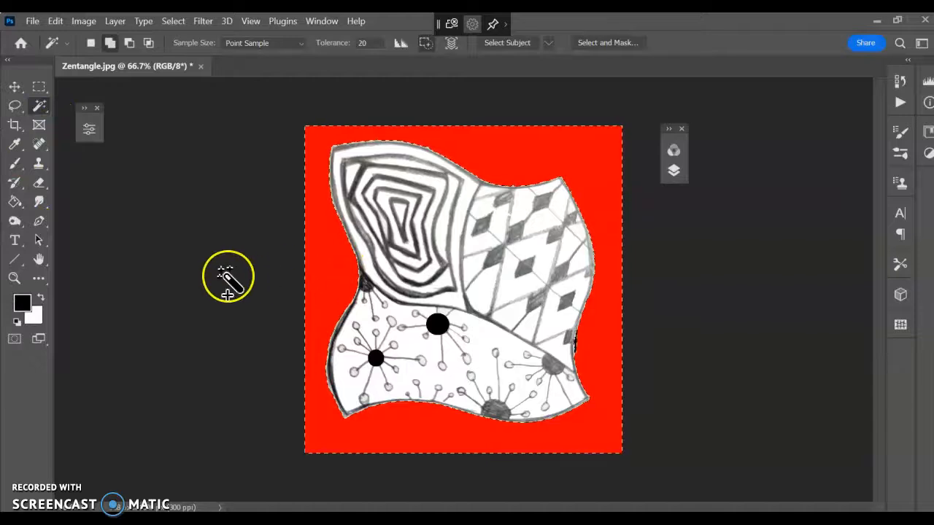
key(b)
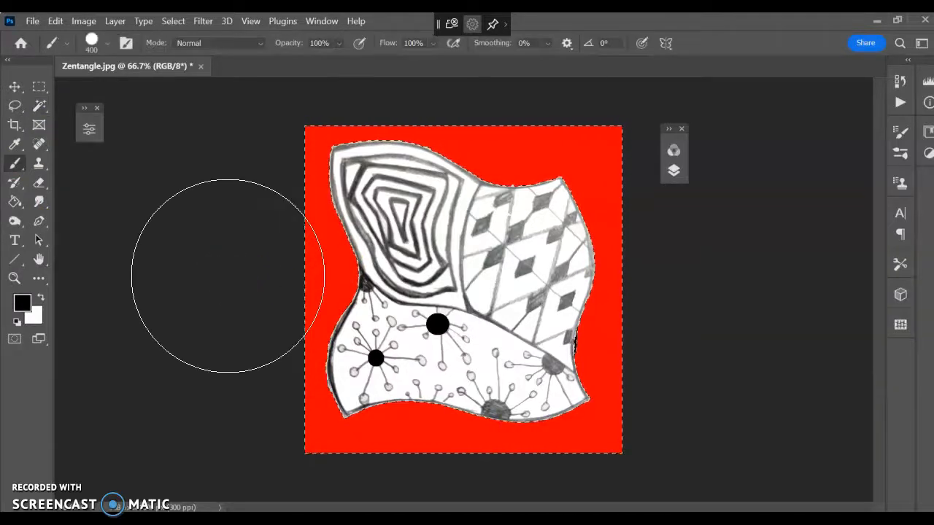
click(41, 297)
mouse_move(314, 119)
mouse_down()
mouse_move(333, 457)
mouse_move(643, 429)
mouse_move(607, 189)
mouse_move(483, 146)
mouse_move(311, 176)
mouse_up()
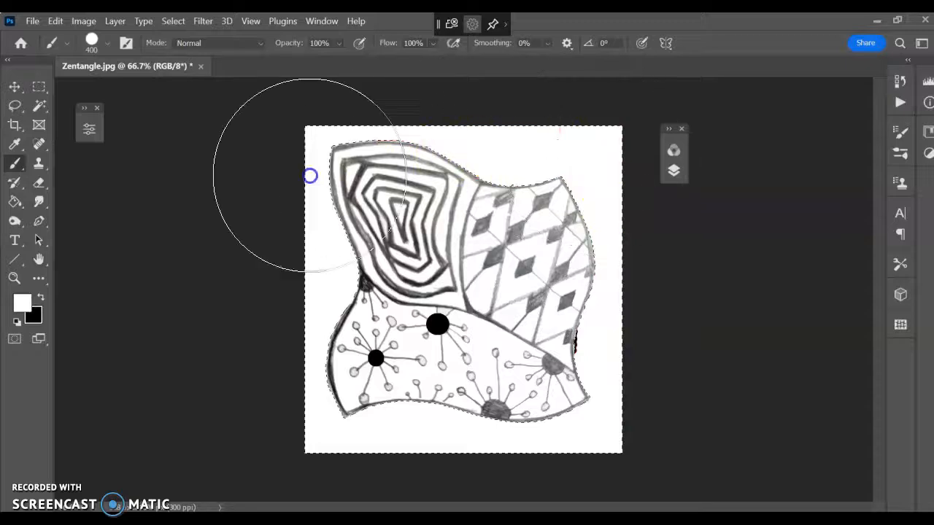
key(ctrl+d)
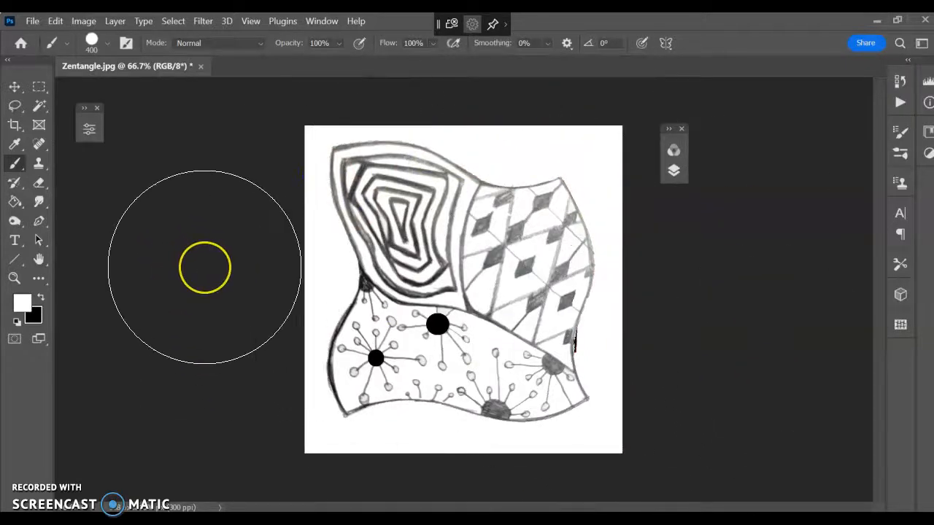
- Select all white areas of the image using Color Range with sampled colors and a fuzziness of 161
click(178, 26)
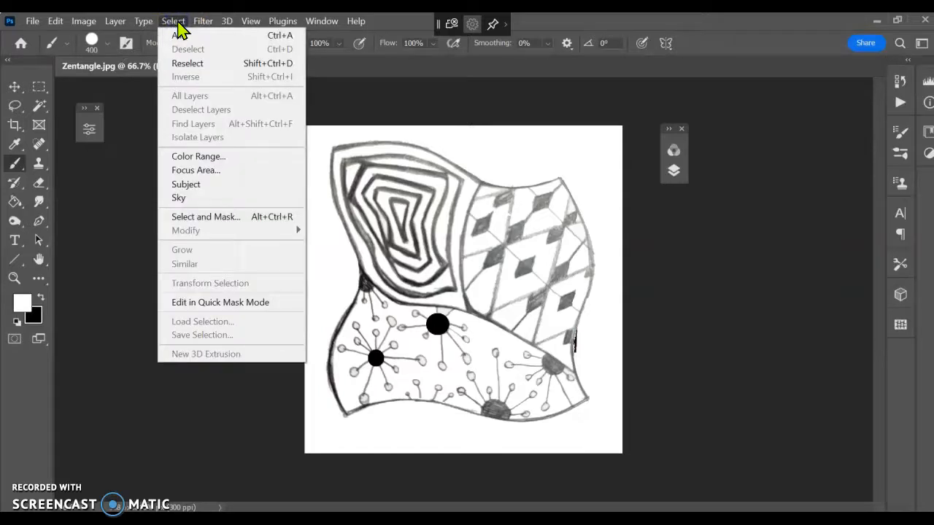
click(197, 156)
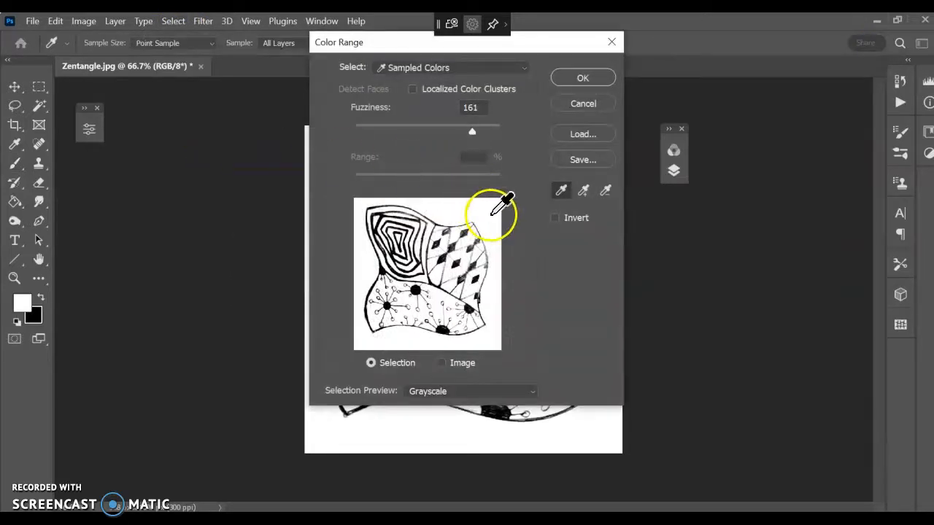
click(583, 78)
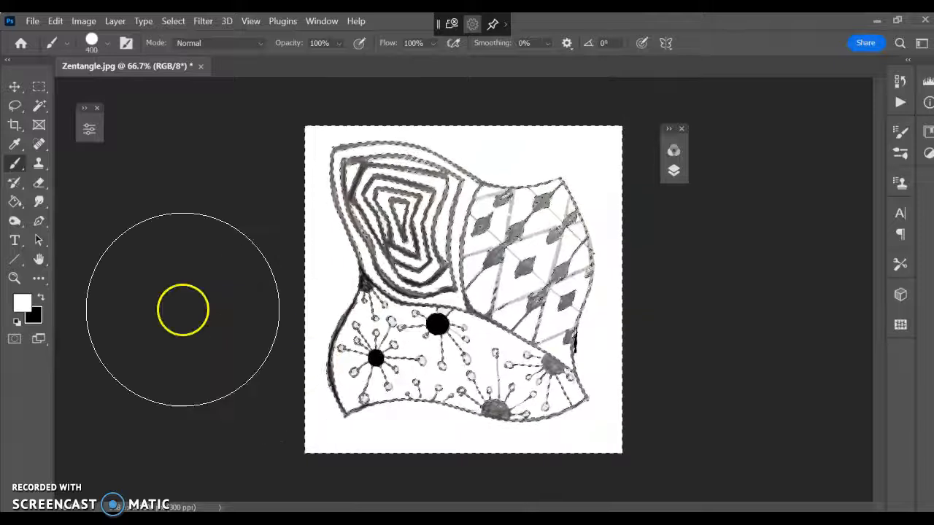
- Set the foreground color to red ed0808 and paint over all the selected white areas
click(22, 302)
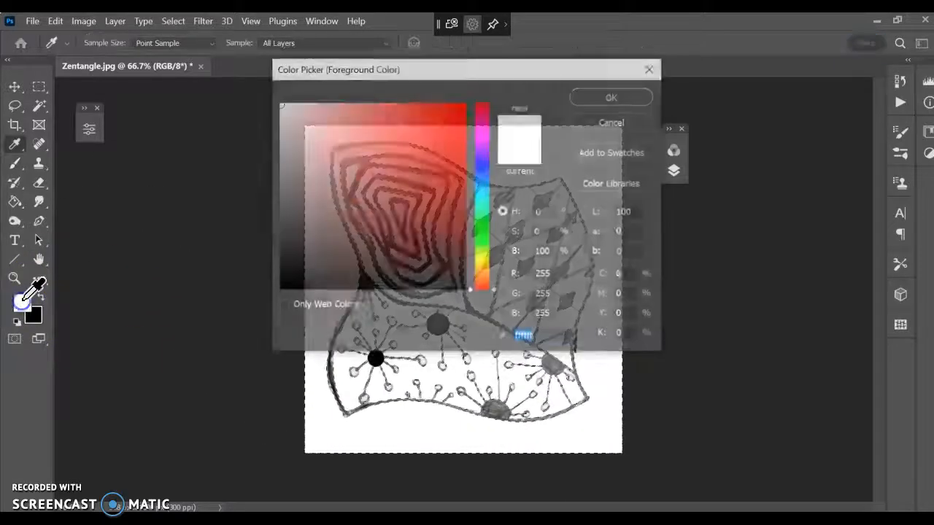
click(455, 107)
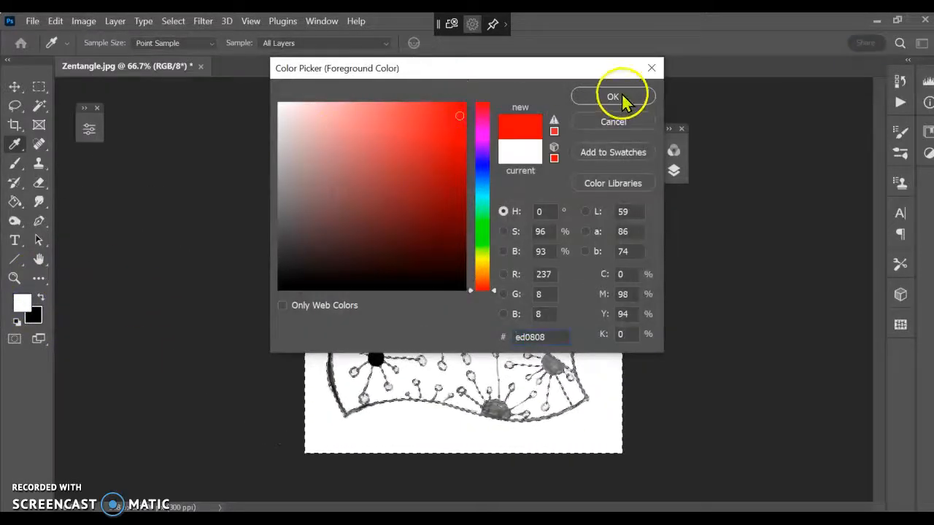
click(617, 96)
mouse_move(582, 151)
mouse_down()
mouse_move(577, 412)
mouse_move(501, 177)
mouse_move(476, 160)
mouse_move(436, 418)
mouse_up()
mouse_move(358, 160)
mouse_down()
mouse_move(371, 463)
mouse_move(531, 172)
mouse_up()
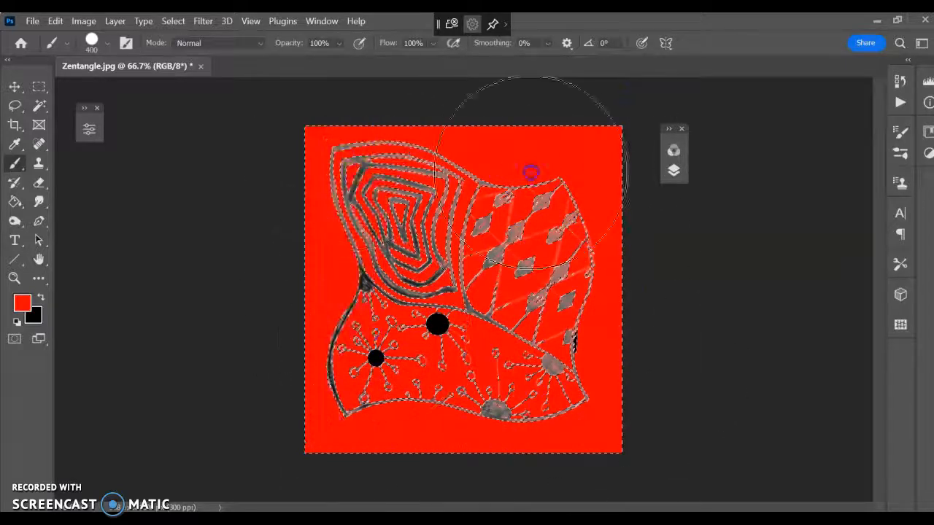
- Undo the red painting over the drawing's white areas and clear the selection
key(ctrl+d)
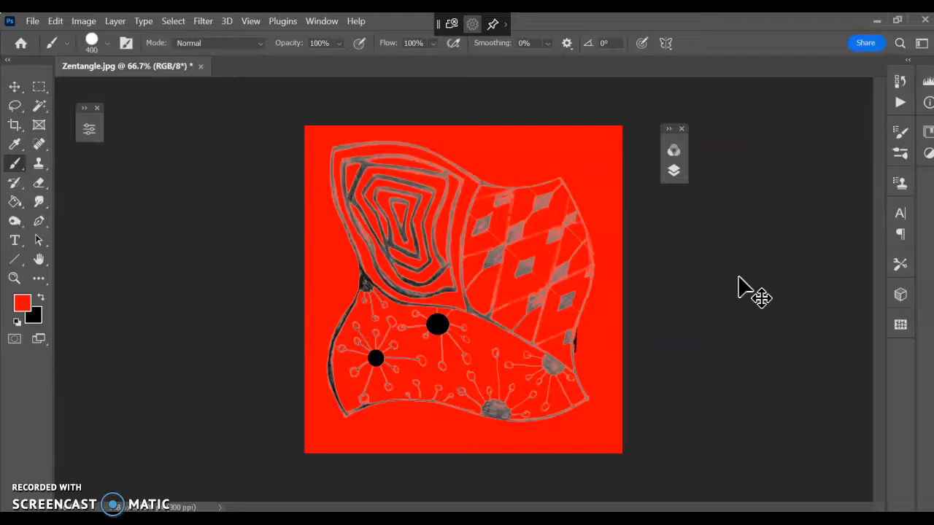
key(ctrl+a)
key(Delete)
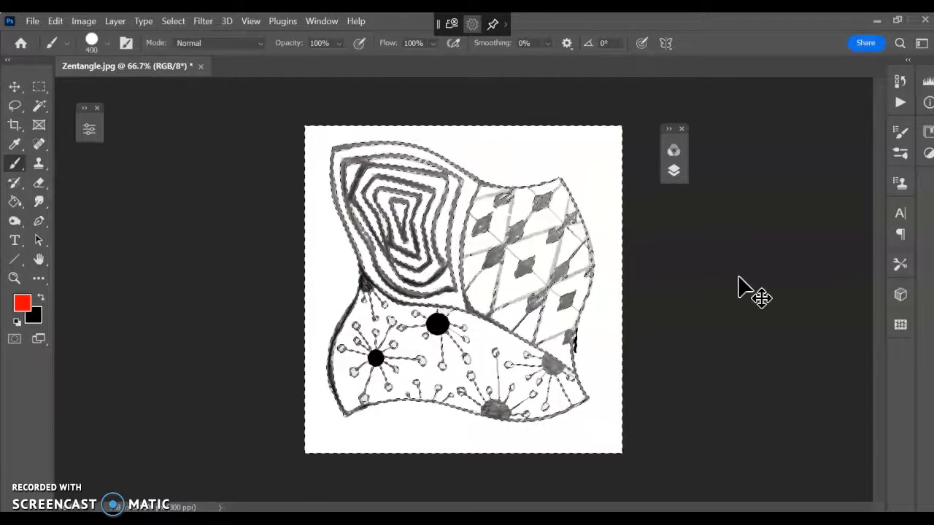
key(ctrl+d)
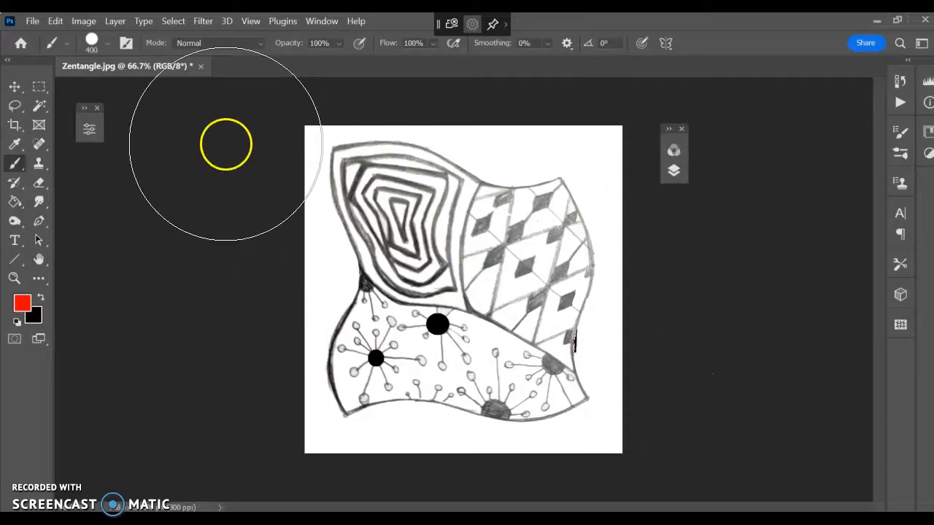
click(173, 22)
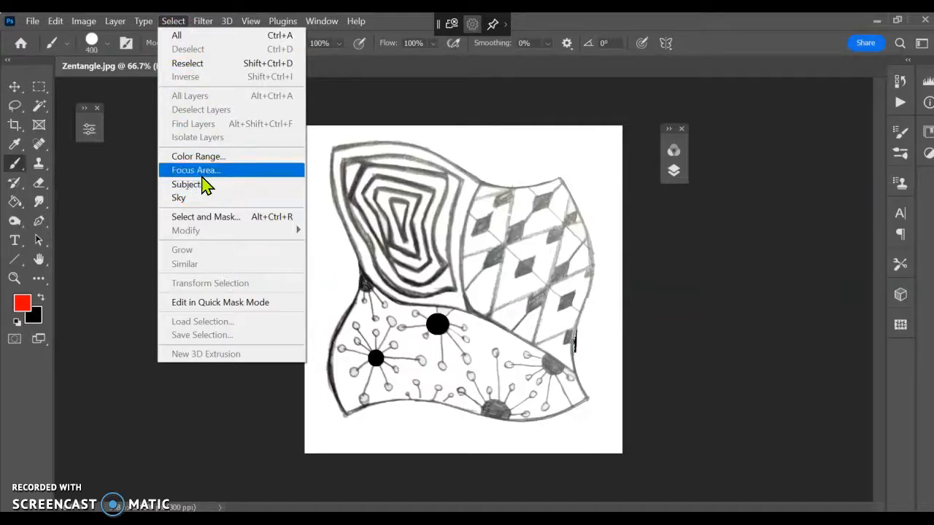
click(188, 200)
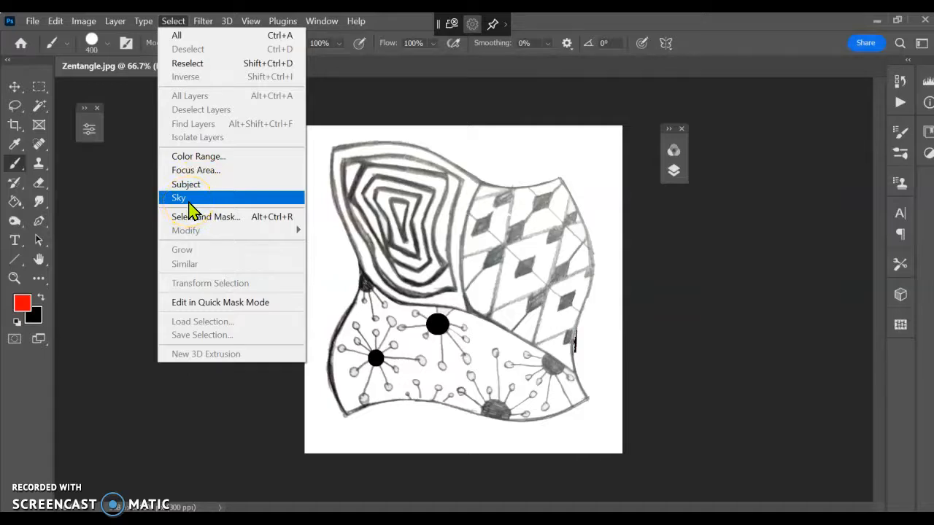
click(107, 204)
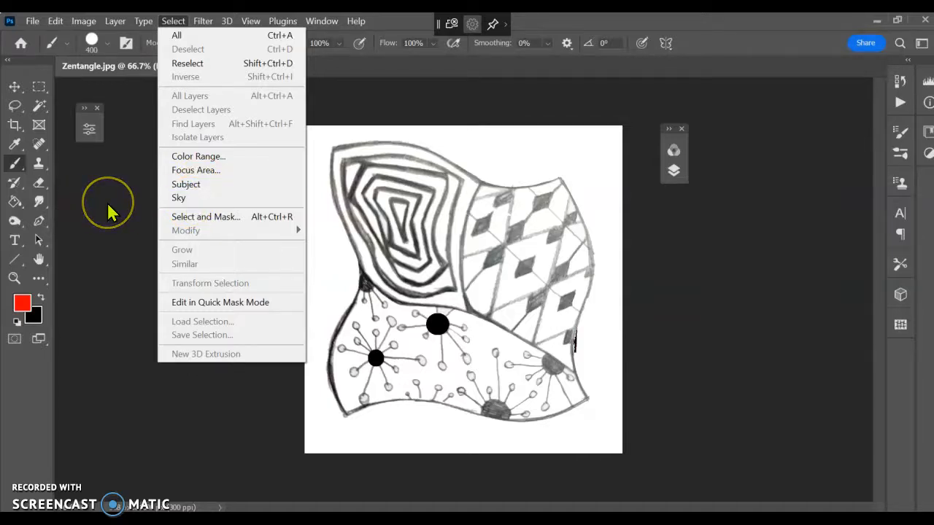
click(107, 212)
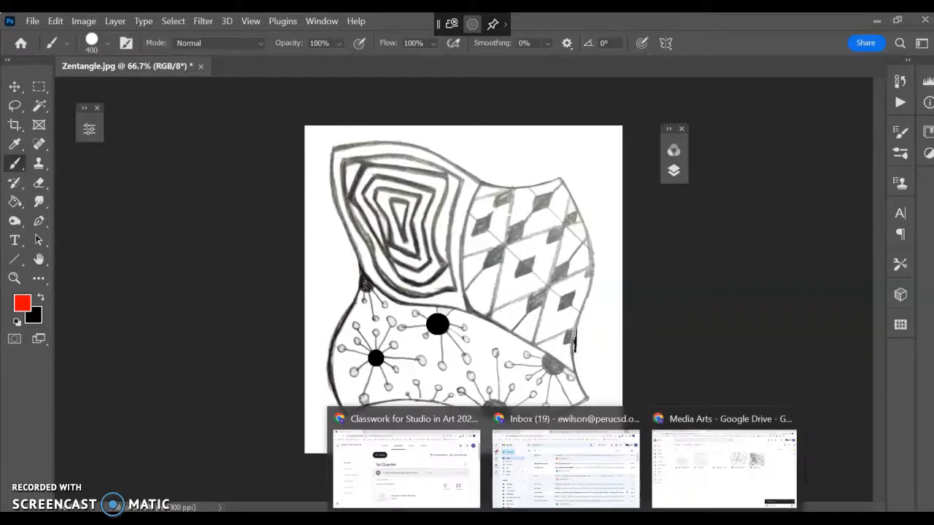
- Switch to Chrome and run a Google image search for "phineas and ferb" in a new tab
click(465, 469)
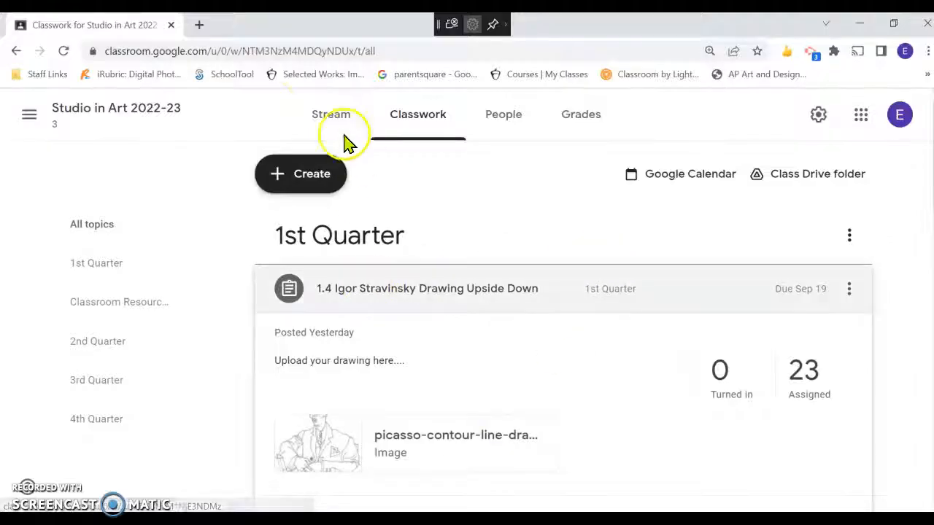
click(199, 25)
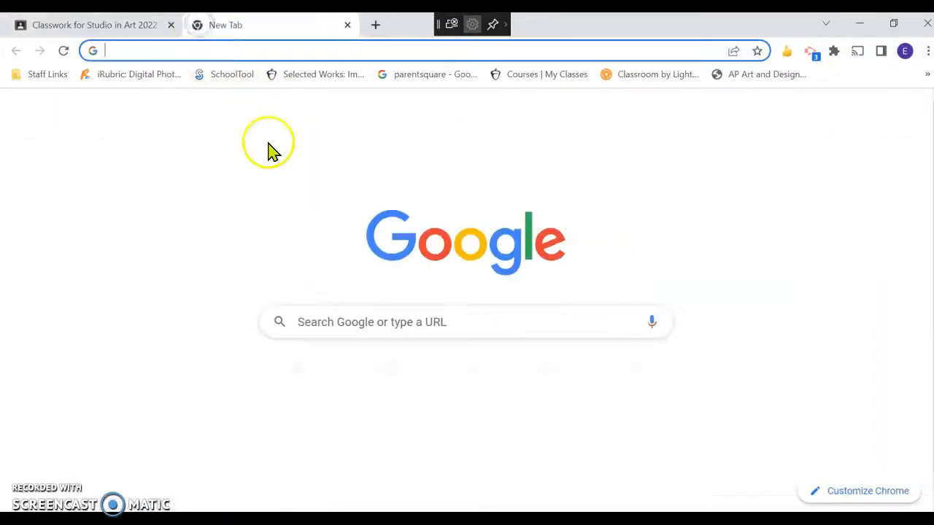
click(310, 322)
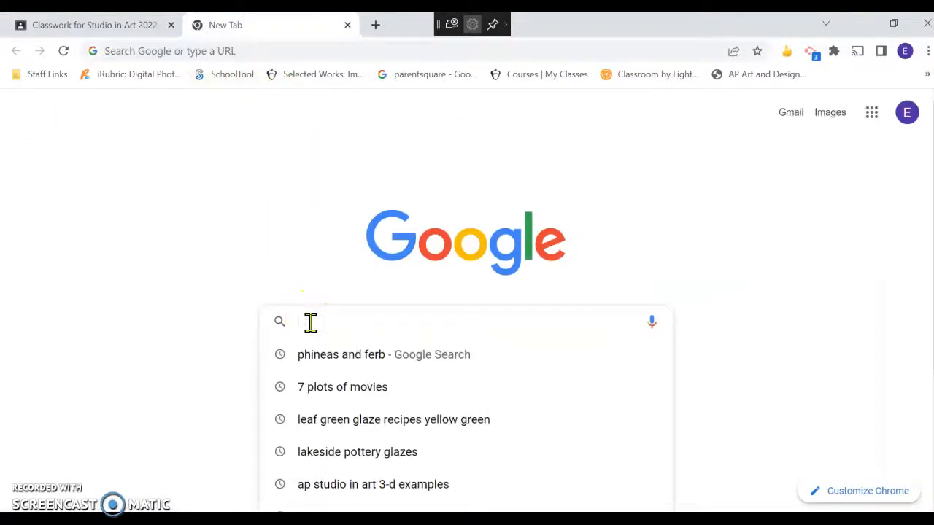
text(phineas and ferb)
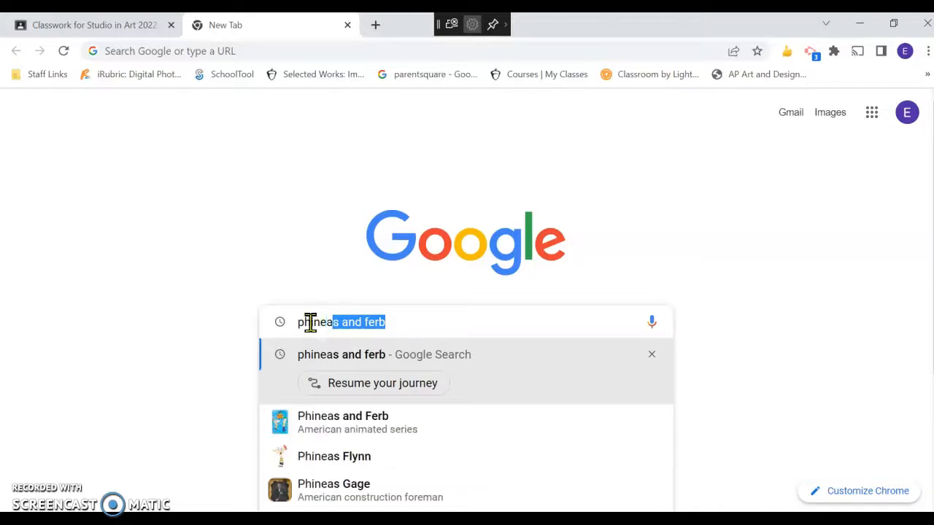
key(Return)
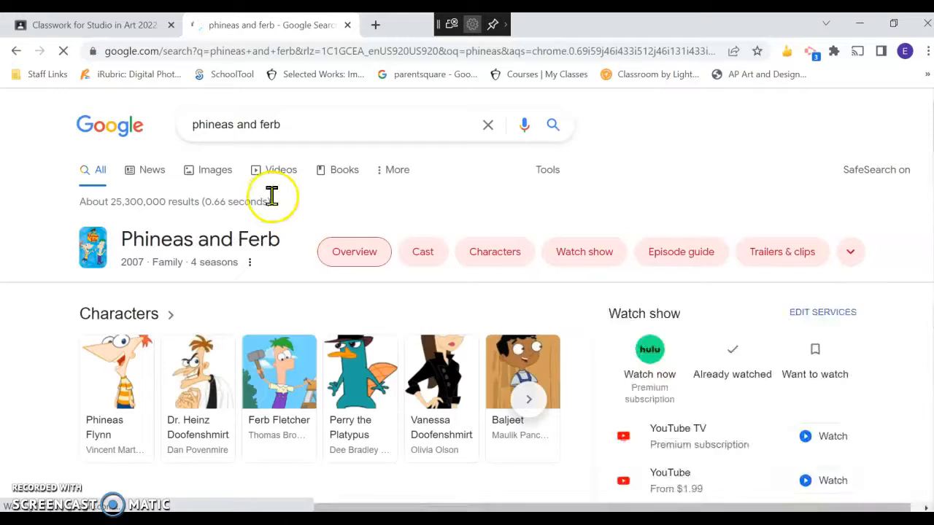
click(211, 178)
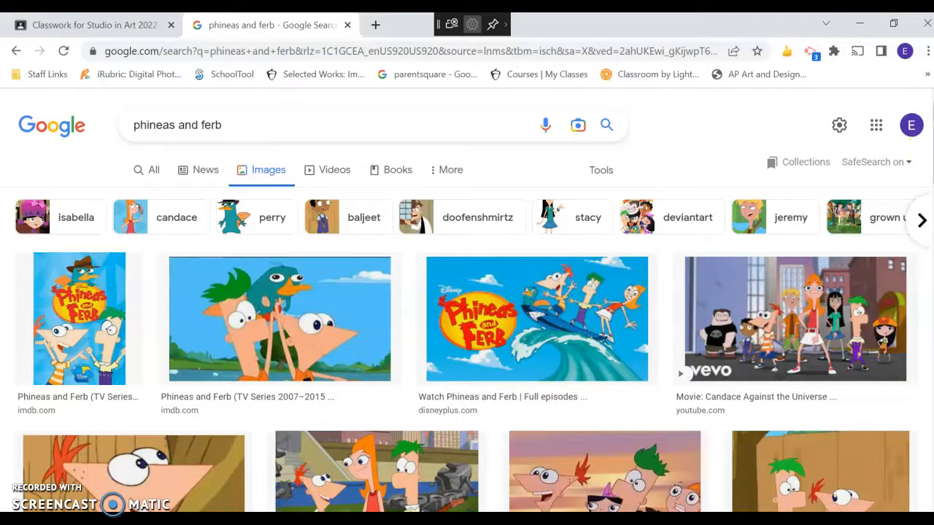
- Save the IndieWire picture of Phineas and Ferb under the tree to the Desktop as the JPG file images
scroll(467, 303, down, 8)
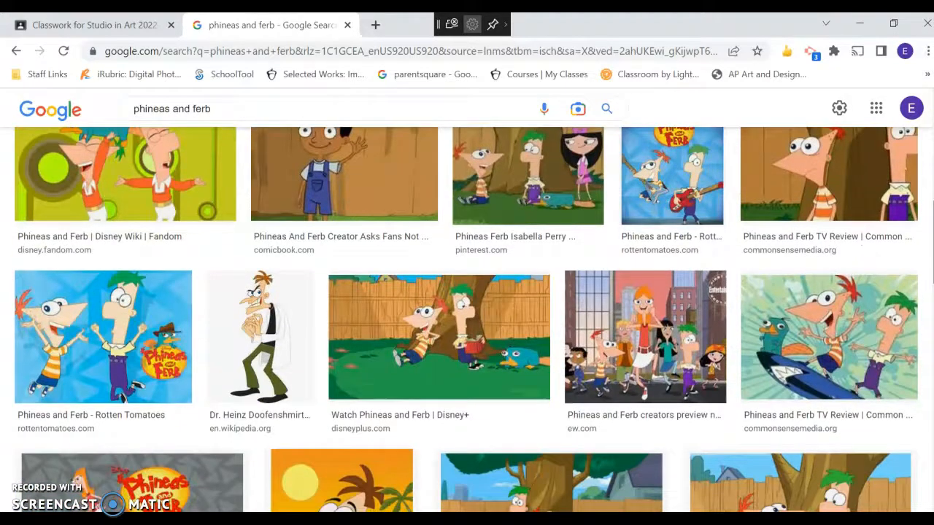
scroll(467, 320, down, 1)
scroll(773, 321, down, 3)
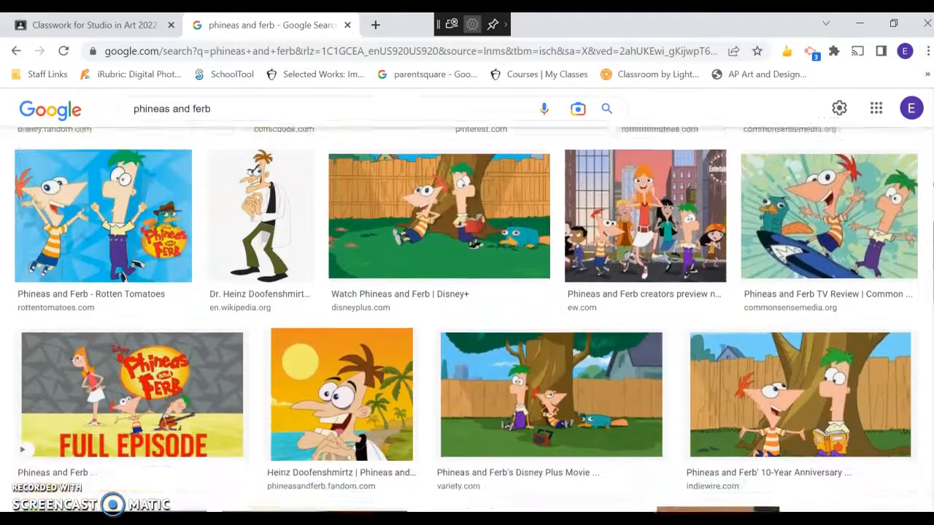
click(772, 321)
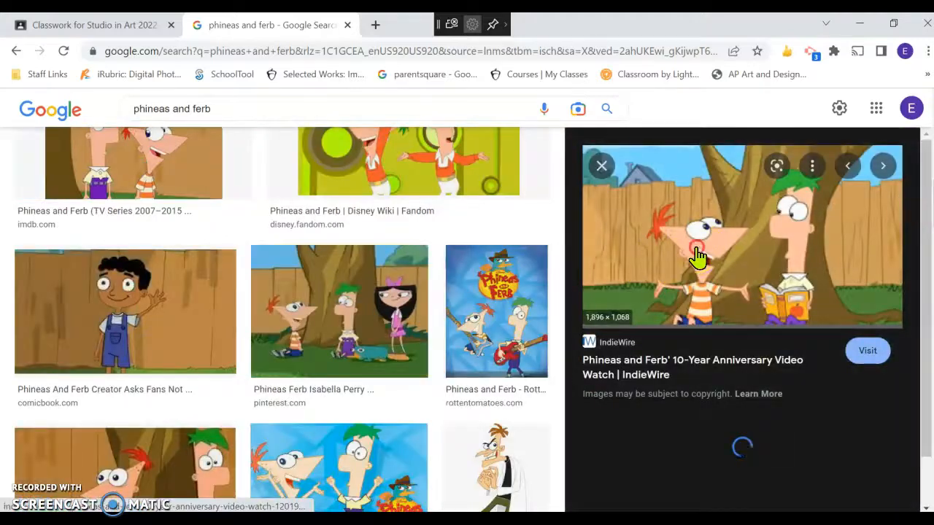
right_click(697, 250)
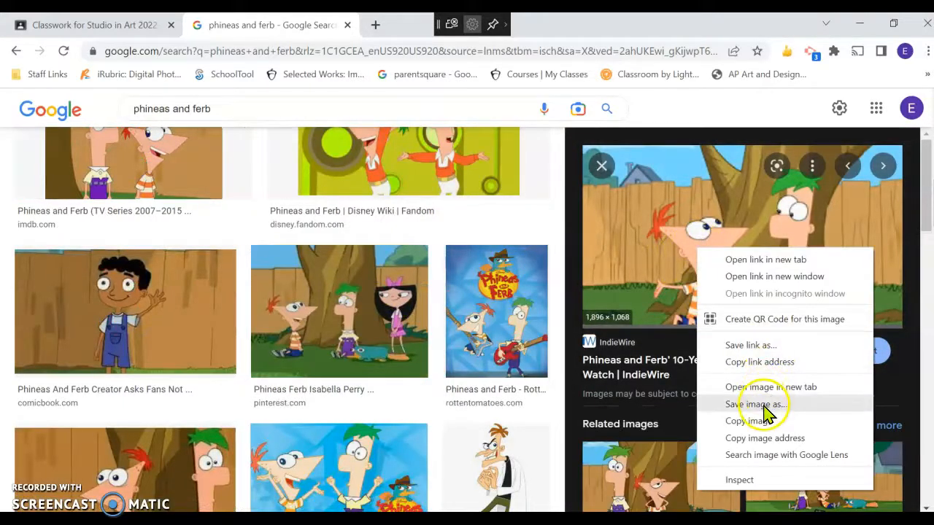
click(763, 405)
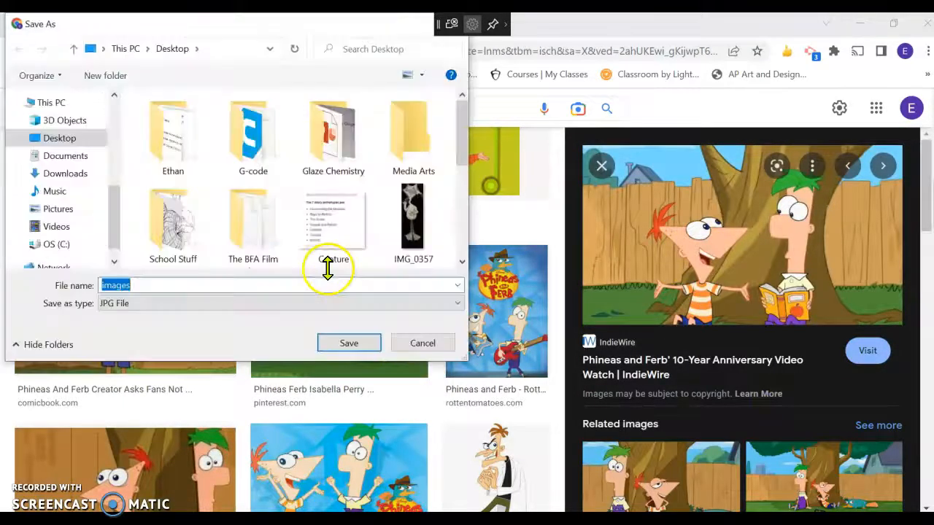
click(350, 332)
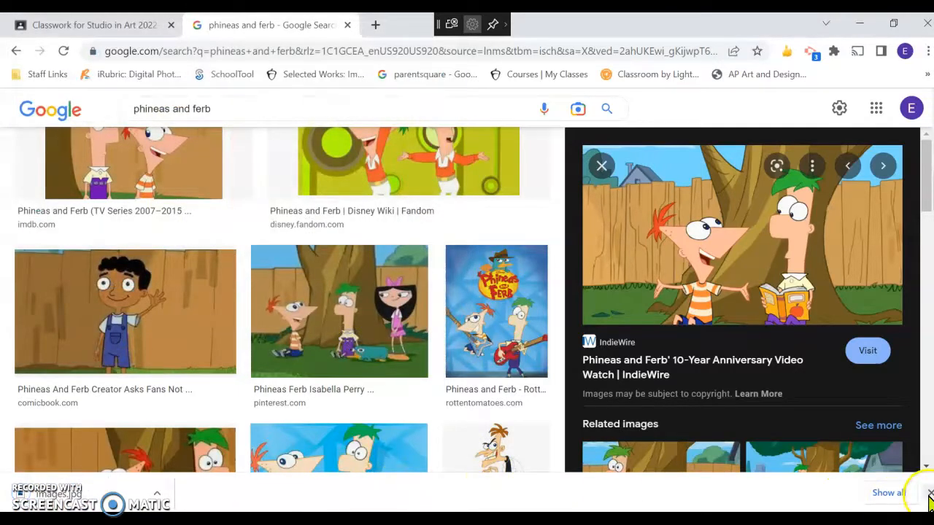
click(930, 496)
- Open the images file from the desktop in Adobe Photoshop 2022, accepting the Camera Raw settings unchanged
click(861, 26)
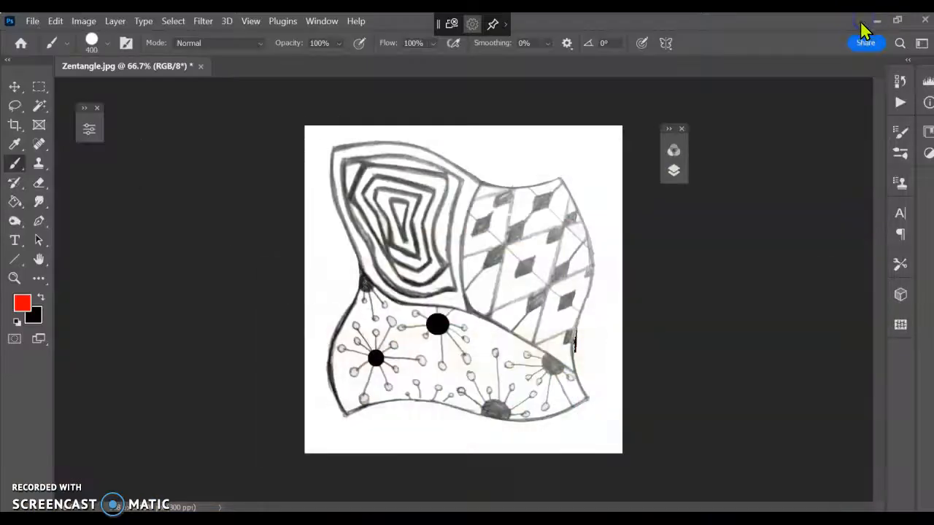
click(877, 21)
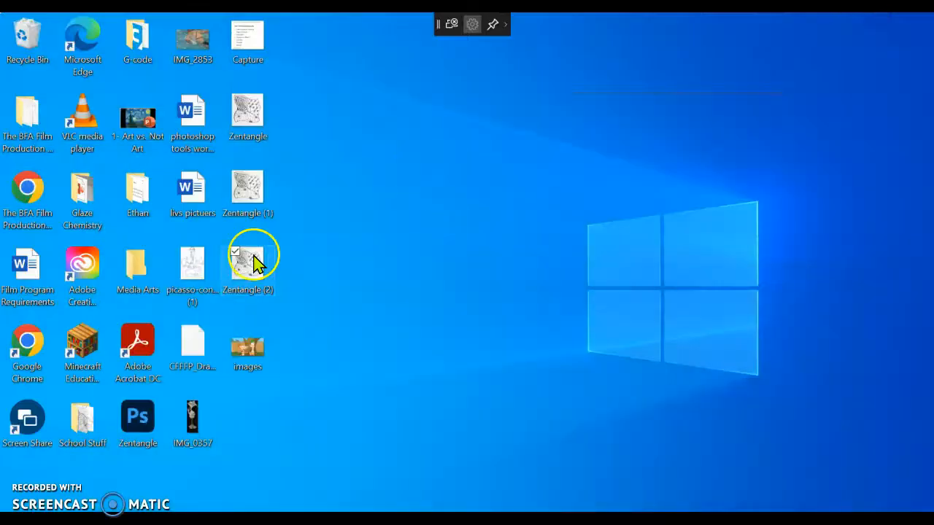
right_click(251, 361)
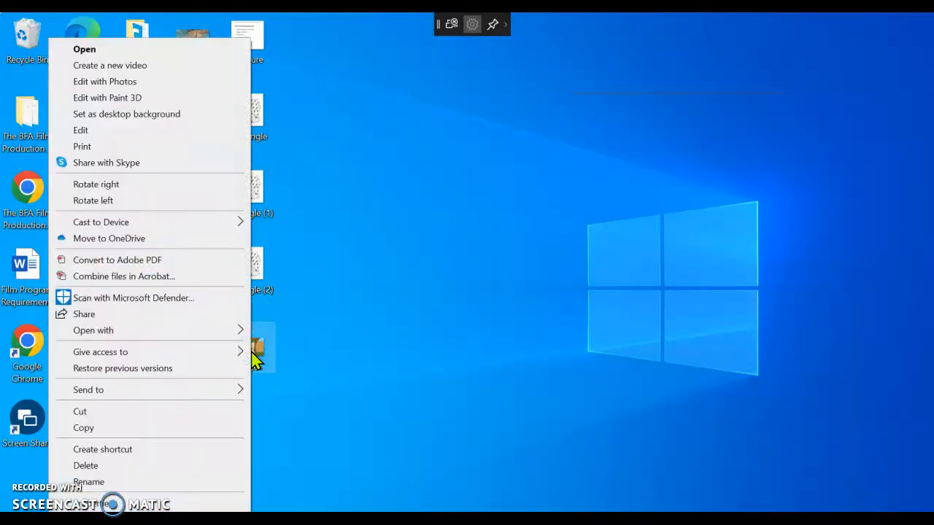
mouse_move(244, 334)
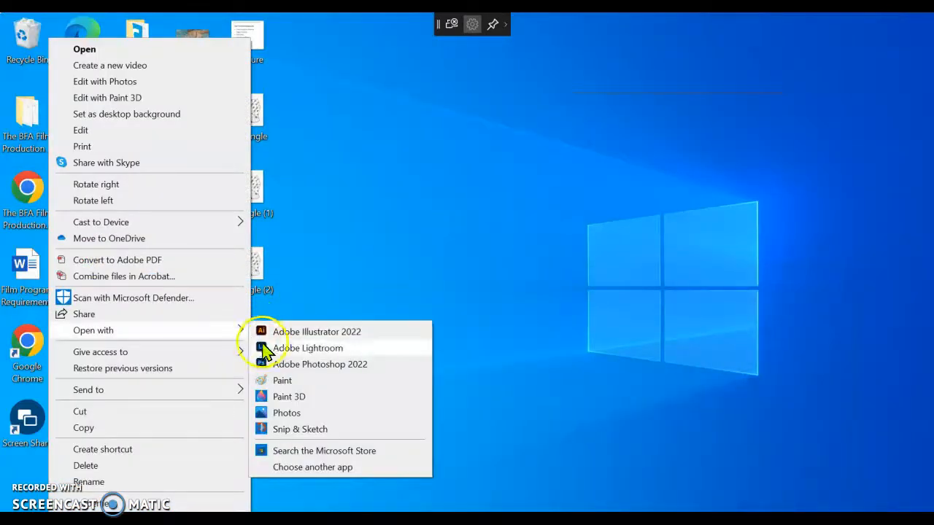
click(290, 376)
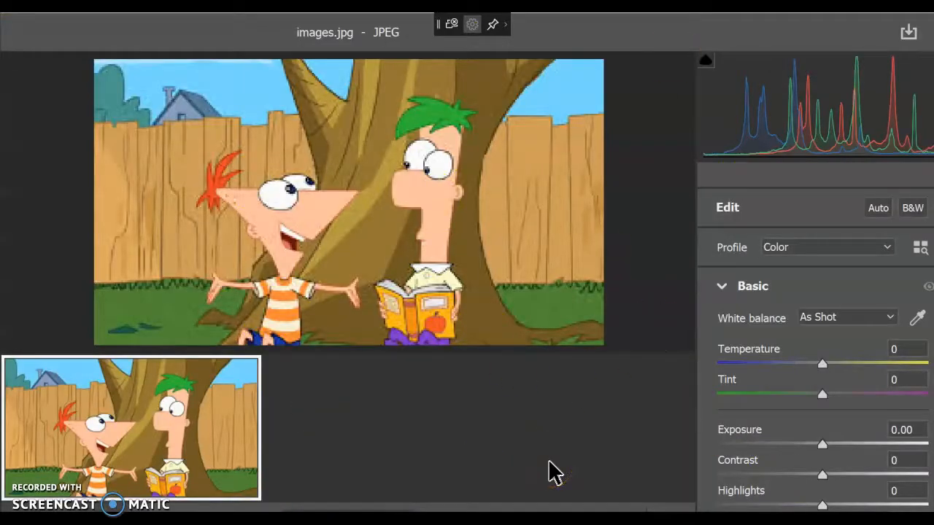
key(Return)
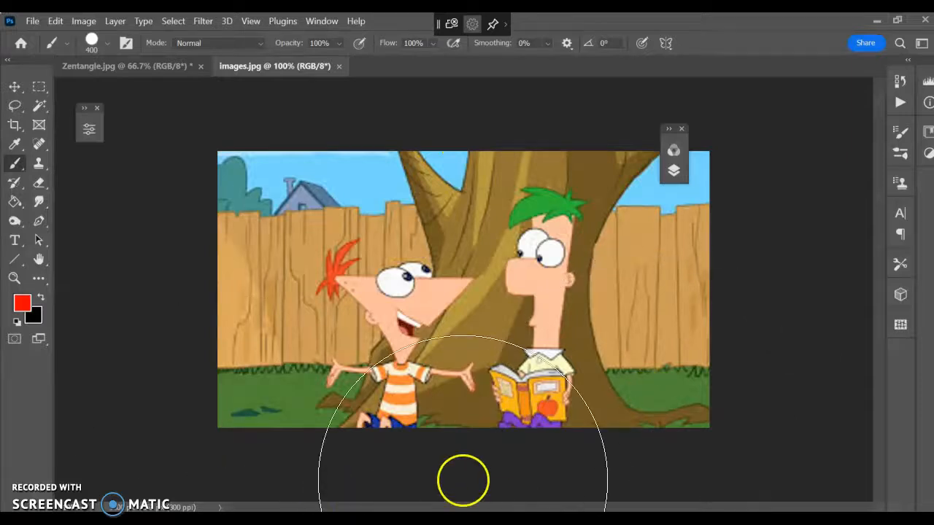
- Select the sky area to the right of the tree with the Magic Wand and paint it red with the Brush
click(40, 106)
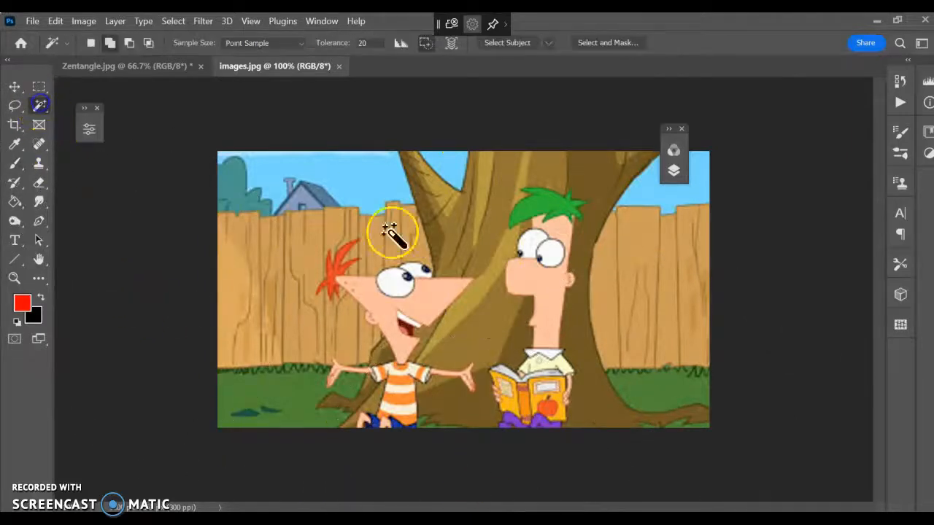
click(649, 196)
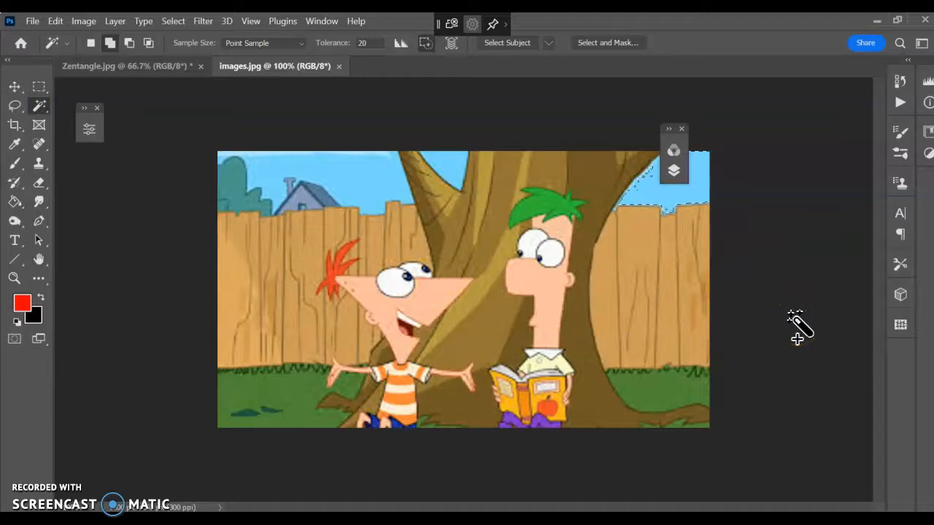
key(b)
click(709, 183)
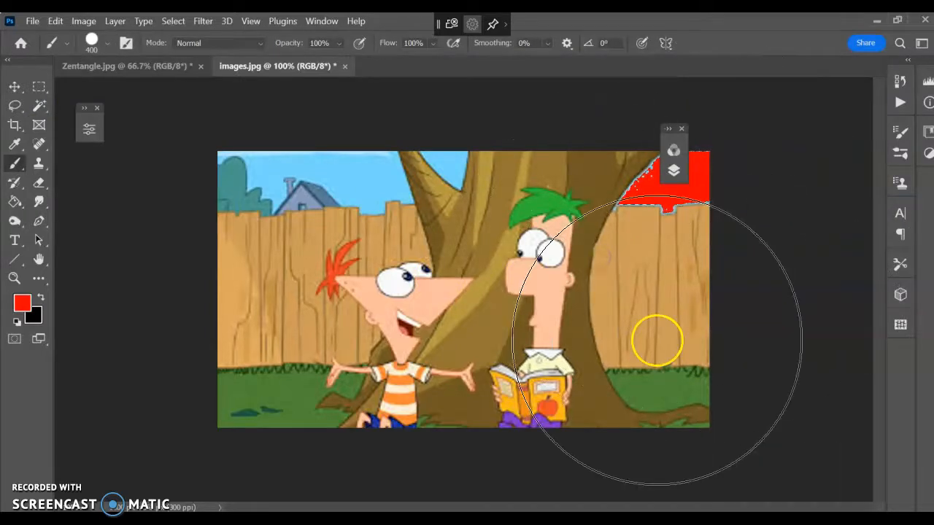
- Add the large sky area above the house to the Magic Wand selection and paint it red
key(w)
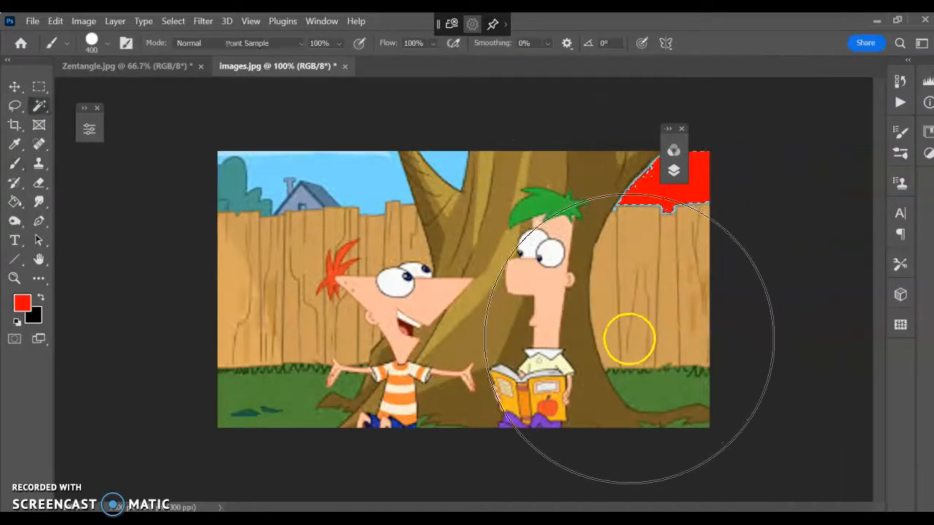
key(b)
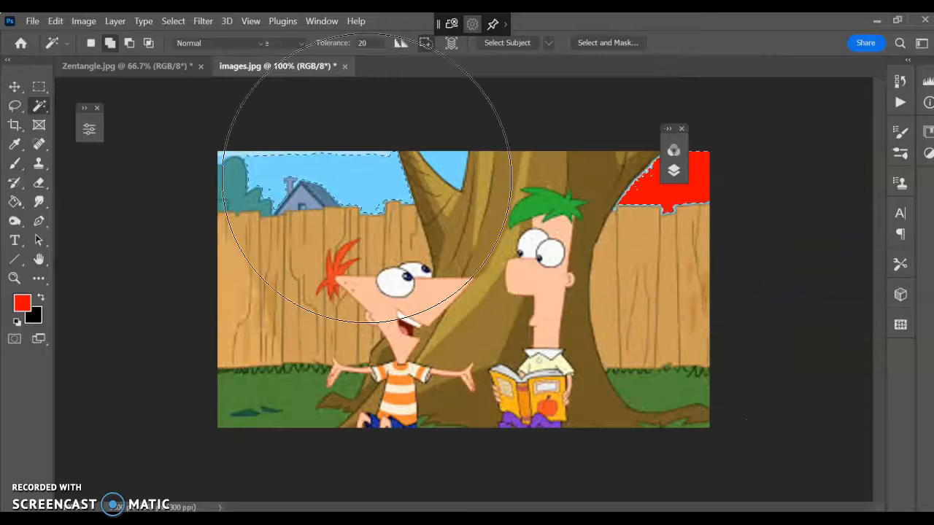
click(365, 175)
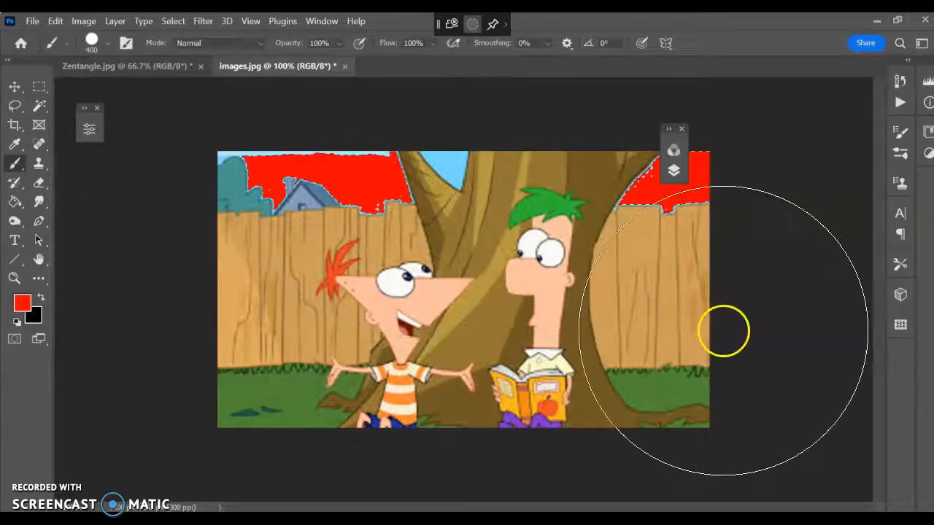
- Try selecting the fence boards on both sides of the tree with the Magic Wand, and clear the selection
key(w)
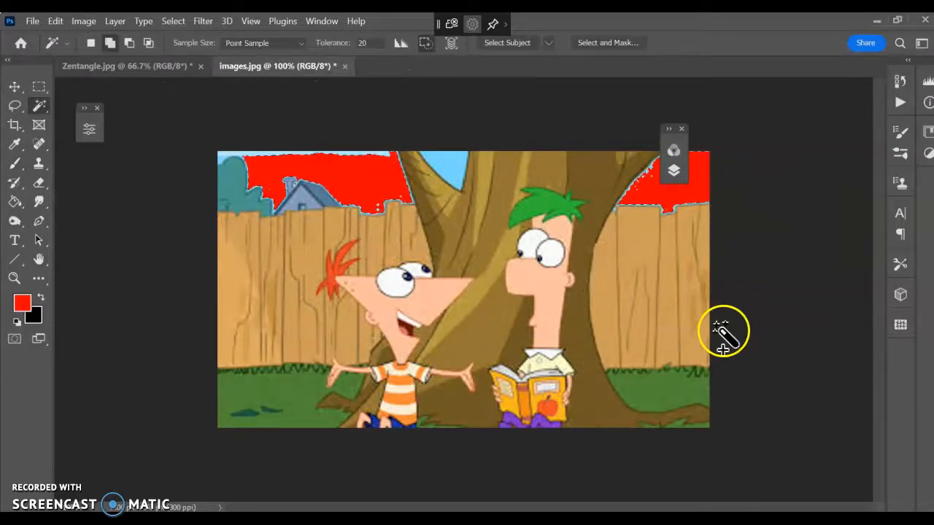
click(669, 317)
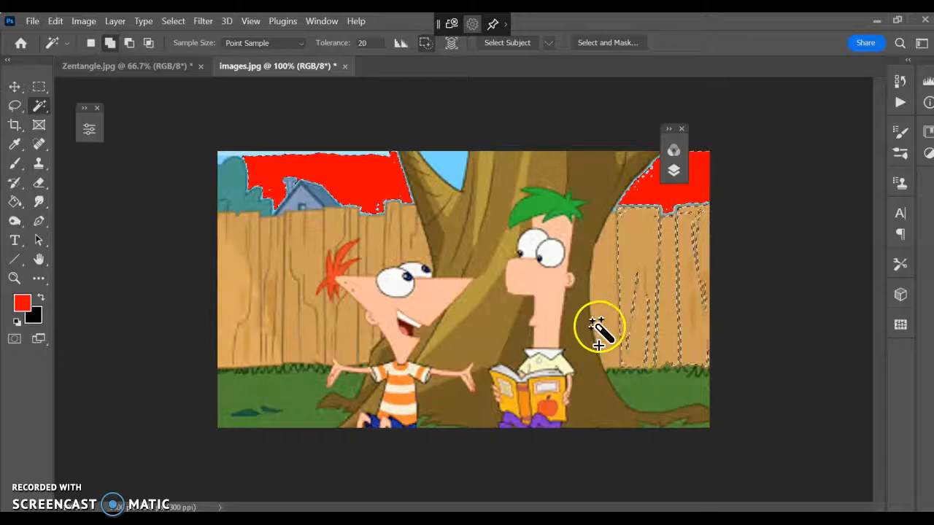
click(412, 251)
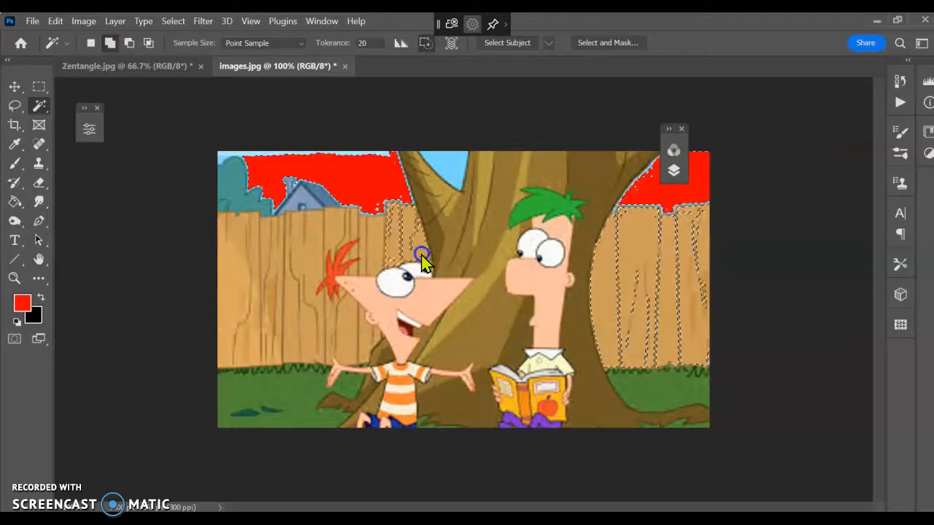
click(340, 234)
click(355, 343)
click(576, 345)
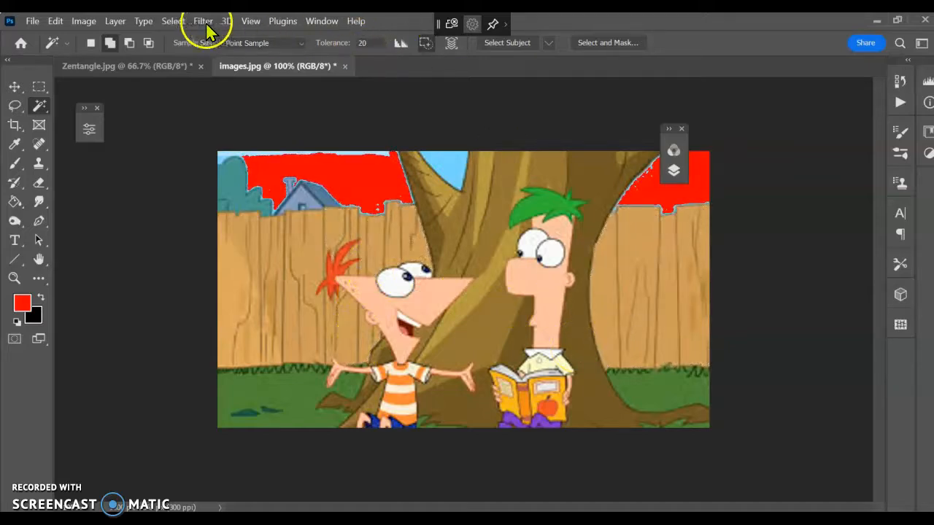
- Try selecting the fence by its sampled tan colour using Color Range with Fuzziness 94, and clear the selection
click(175, 22)
click(206, 155)
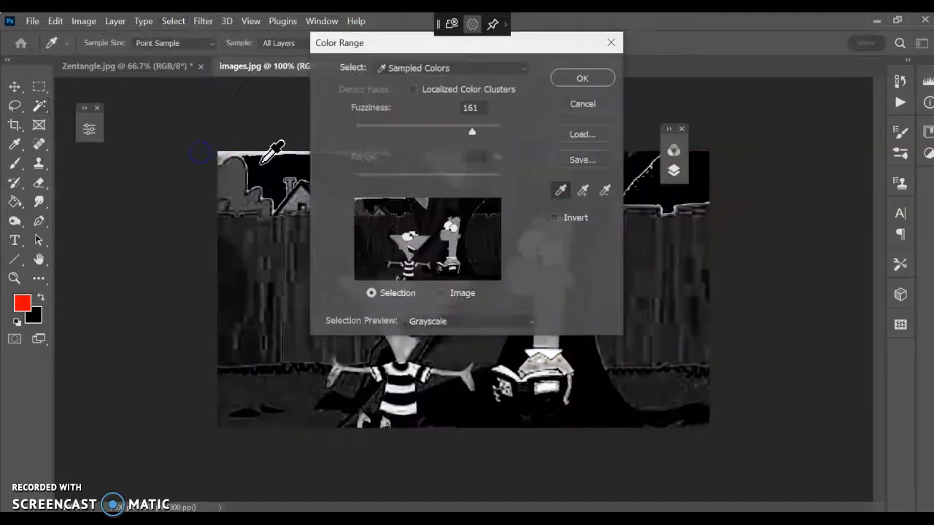
click(682, 268)
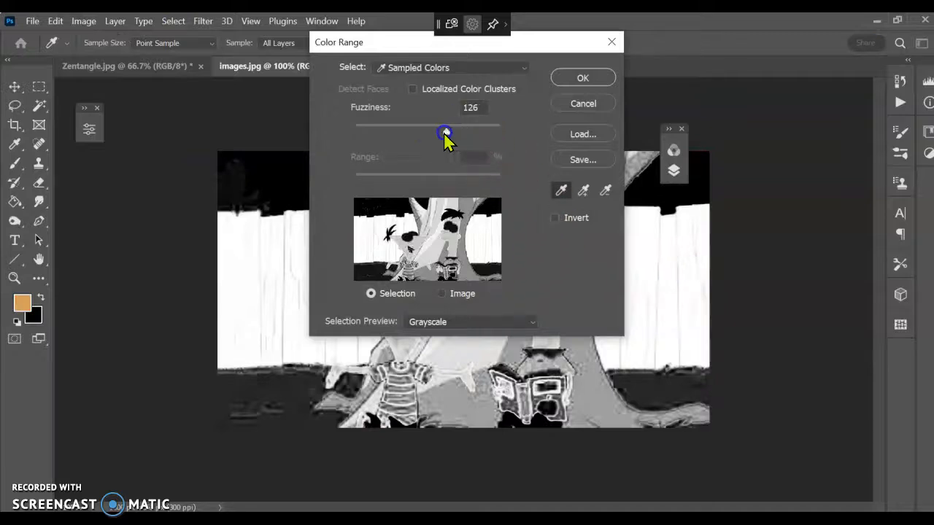
drag(445, 132, 426, 137)
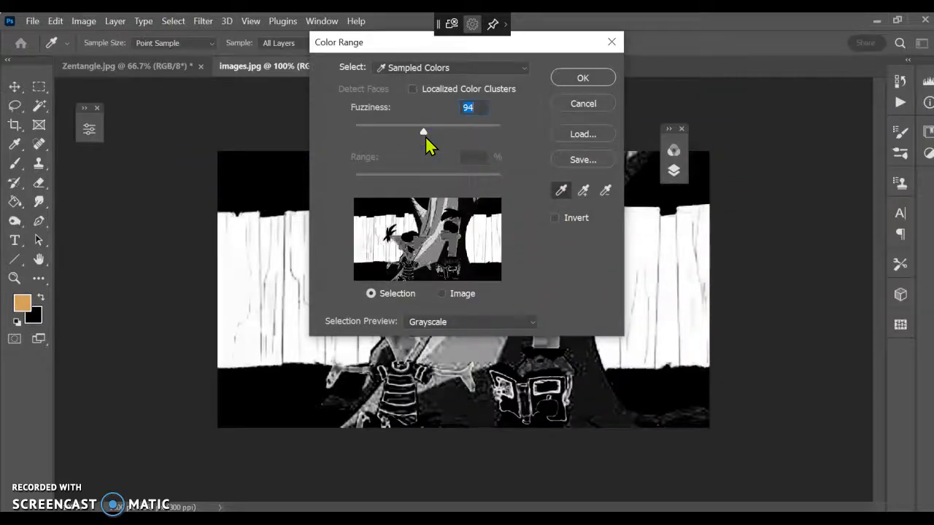
click(583, 79)
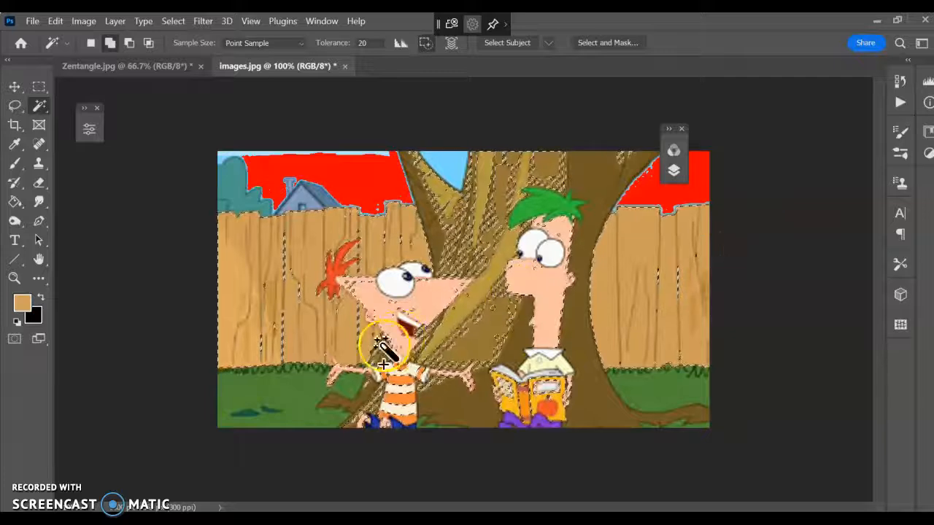
click(394, 489)
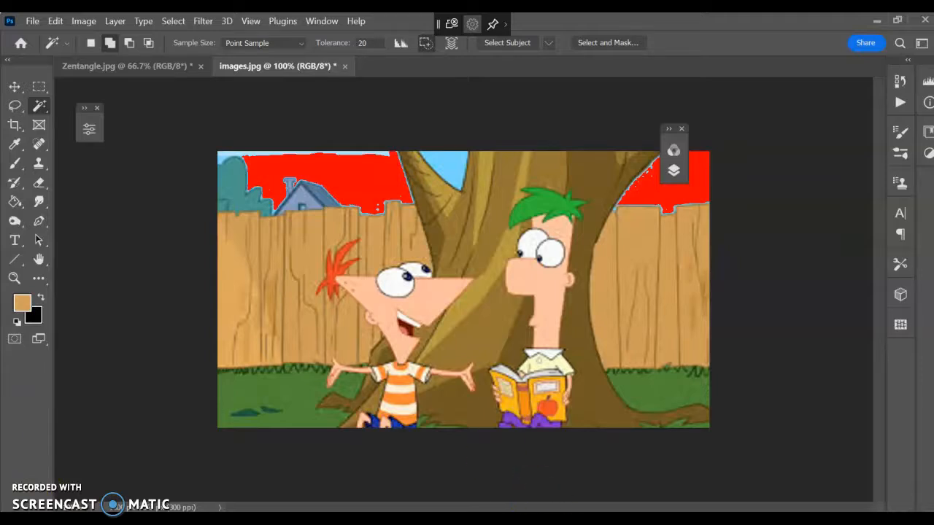
click(521, 473)
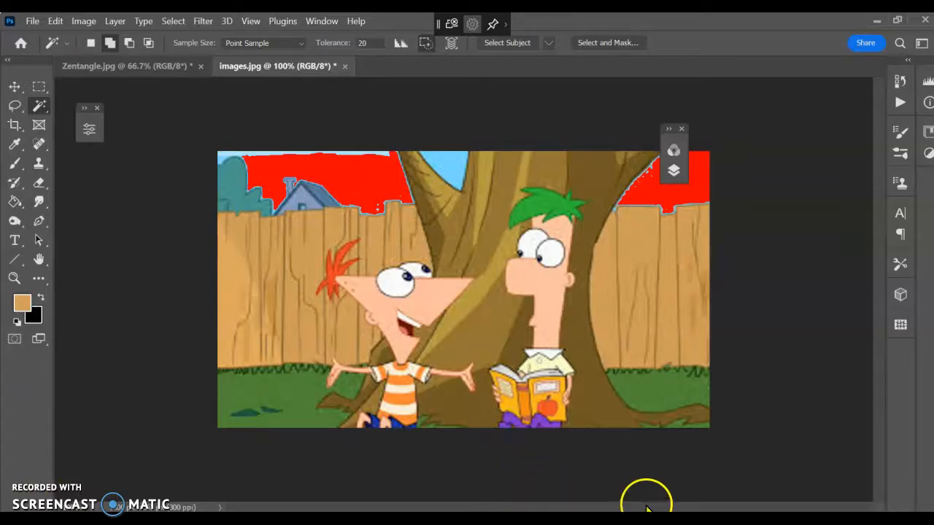